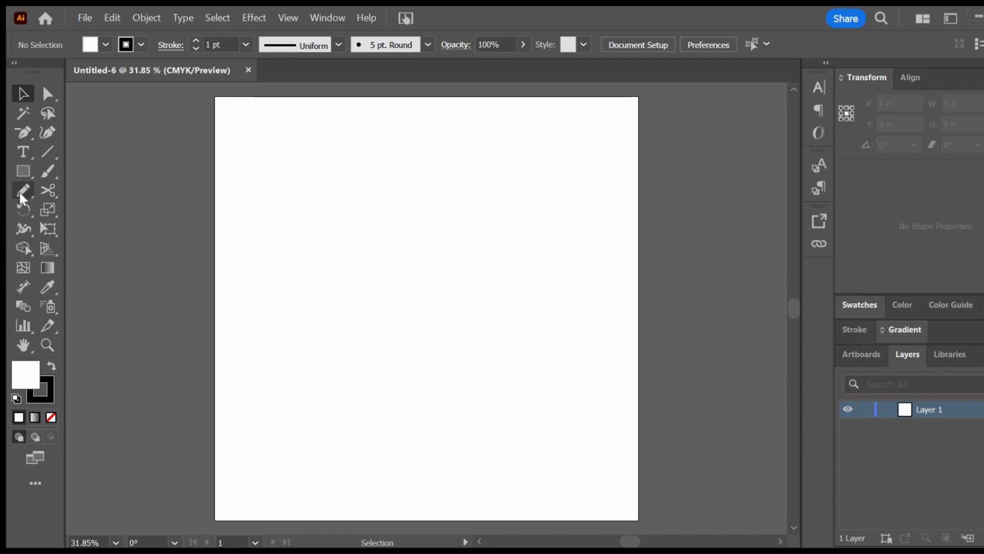
Step: Draw a freehand wavy open path about 13.7 by 7.6 in across the artboard with the Pencil tool, leaving it deselected
{"action": "left_click", "coordinate": [20, 192]}
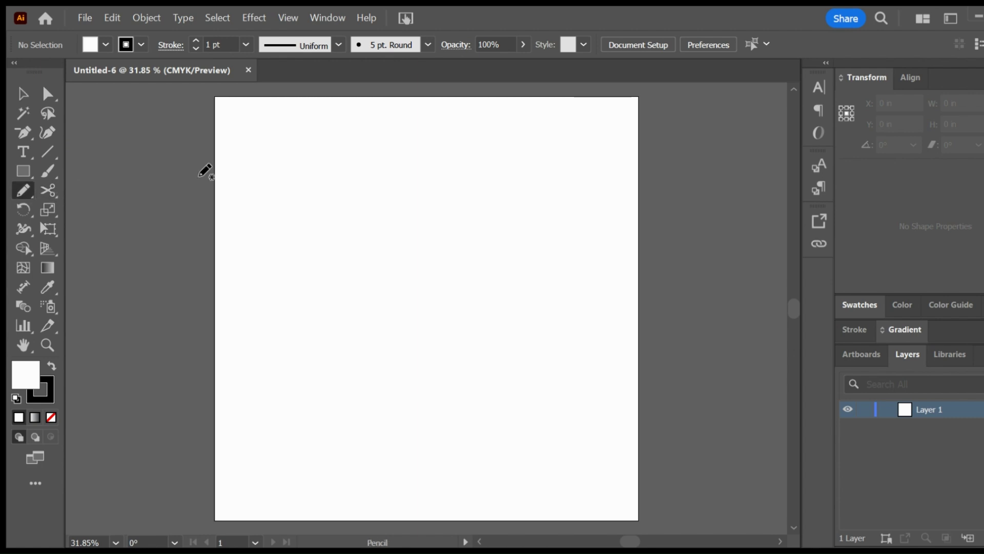
{"action": "mouse_move", "coordinate": [231, 299]}
{"action": "left_mouse_down"}
{"action": "mouse_move", "coordinate": [254, 231]}
{"action": "mouse_move", "coordinate": [282, 306]}
{"action": "mouse_move", "coordinate": [350, 221]}
{"action": "mouse_move", "coordinate": [501, 253]}
{"action": "mouse_move", "coordinate": [497, 318]}
{"action": "mouse_move", "coordinate": [403, 369]}
{"action": "mouse_move", "coordinate": [367, 424]}
{"action": "mouse_move", "coordinate": [513, 406]}
{"action": "mouse_move", "coordinate": [618, 415]}
{"action": "left_mouse_up"}
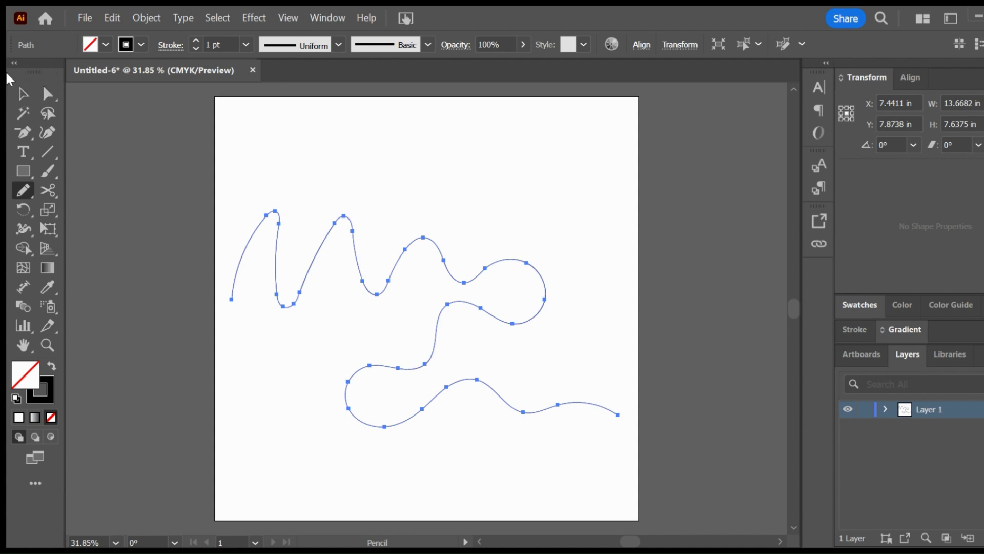
{"action": "left_click", "coordinate": [23, 94]}
{"action": "left_click", "coordinate": [371, 148]}
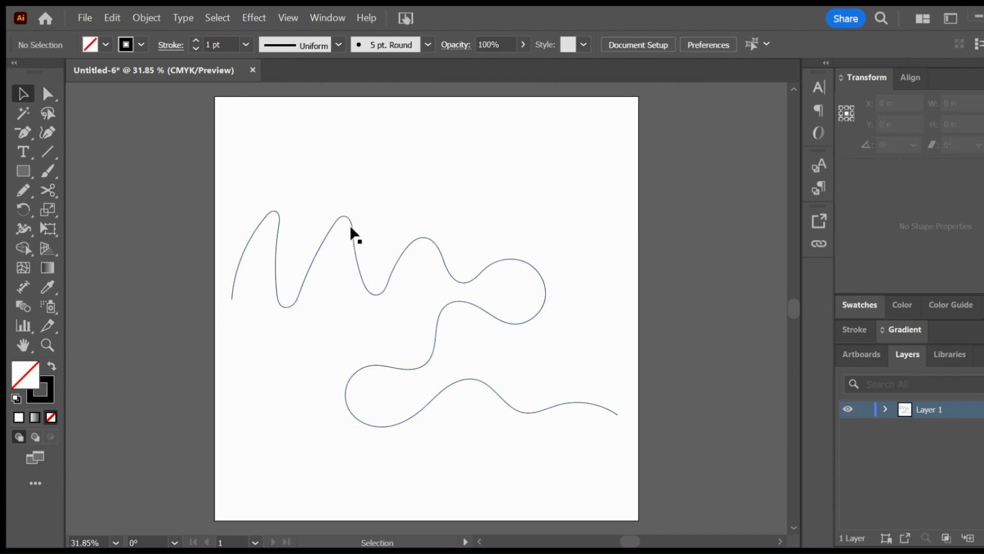
Step: Compare selecting the whole wavy path with directly selecting one anchor point just past its second peak
{"action": "left_click", "coordinate": [352, 236]}
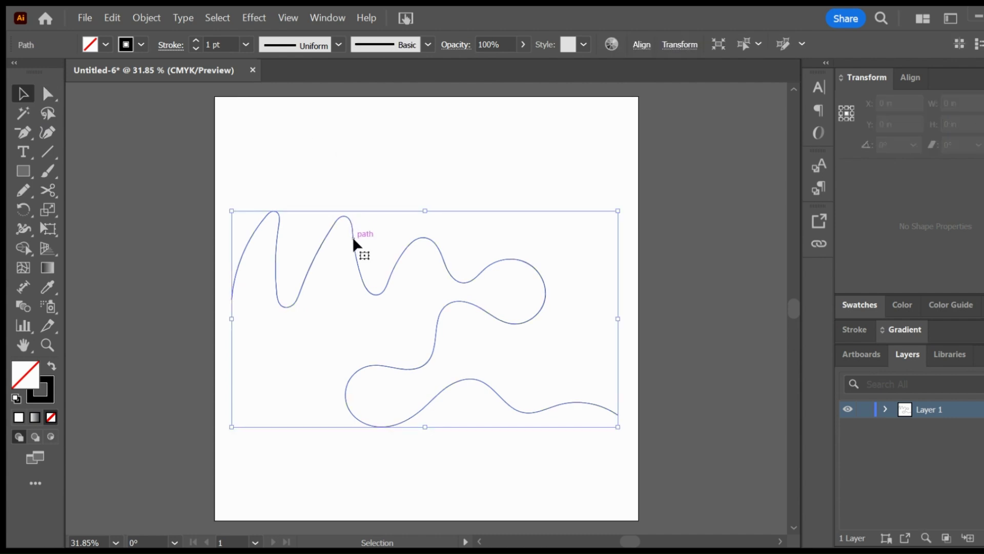
{"action": "left_click", "coordinate": [48, 94]}
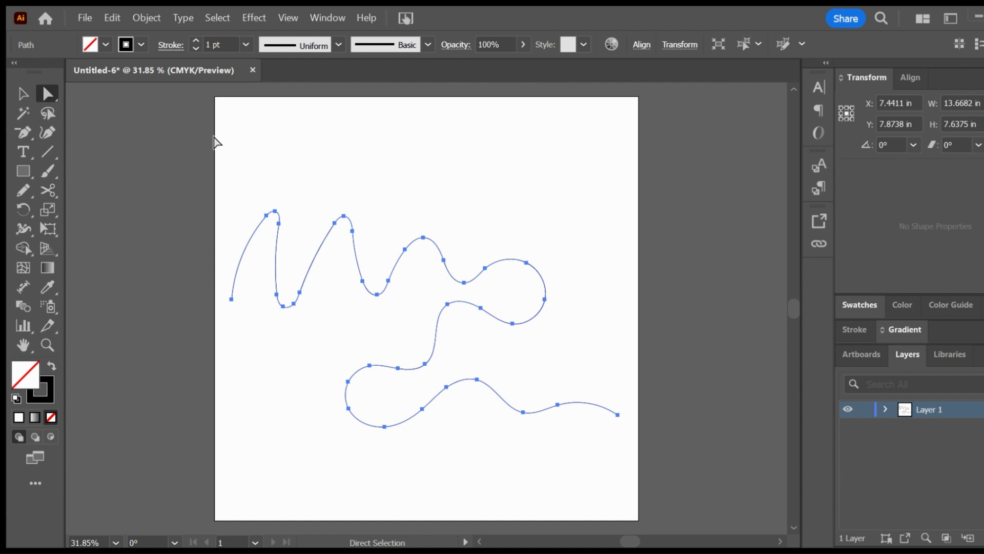
{"action": "left_click", "coordinate": [398, 193]}
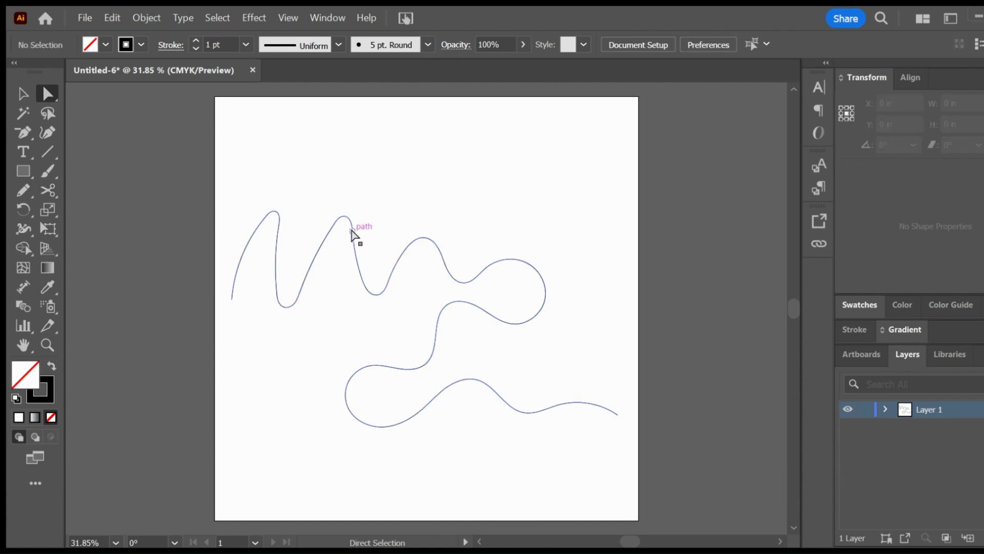
{"action": "left_click", "coordinate": [352, 232]}
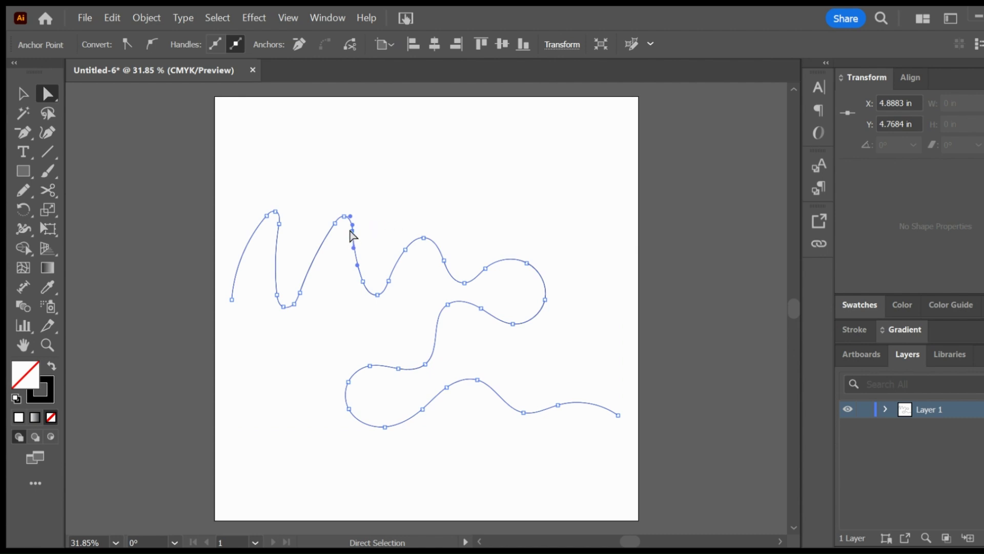
{"action": "left_click", "coordinate": [292, 169]}
Step: Cut the wavy path with the Scissors on the rise to its second peak and delete the long portion after the cut
{"action": "key", "text": "c"}
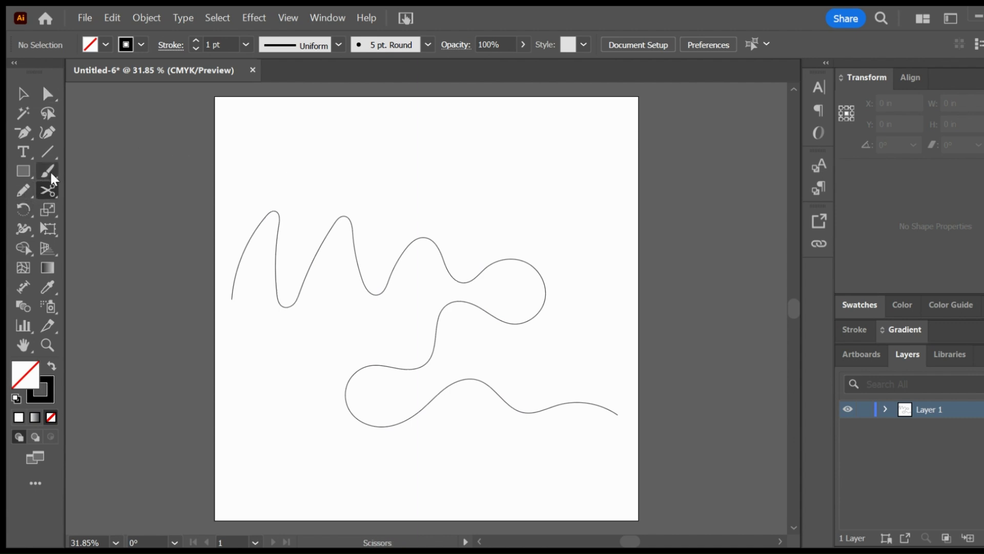
{"action": "left_click", "coordinate": [316, 251]}
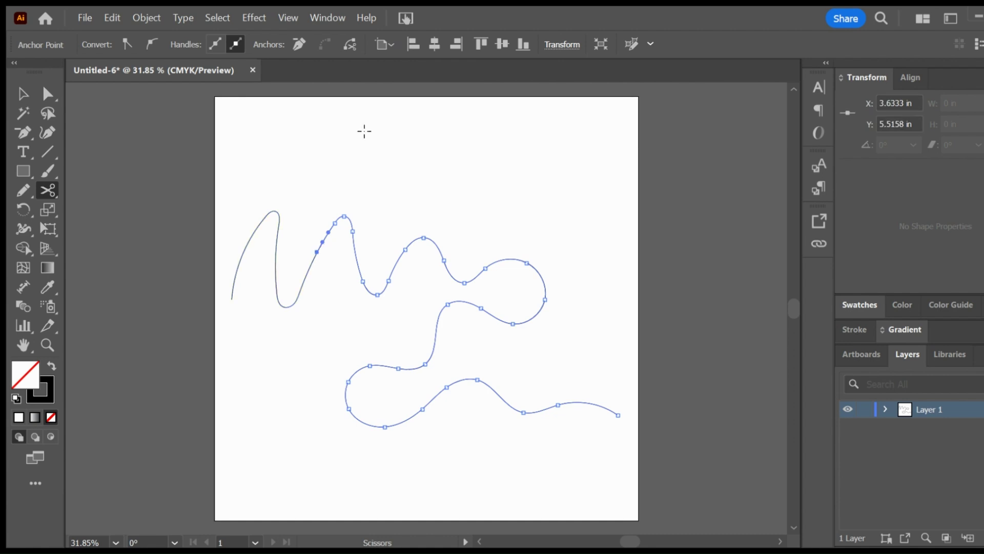
{"action": "left_click", "coordinate": [23, 94]}
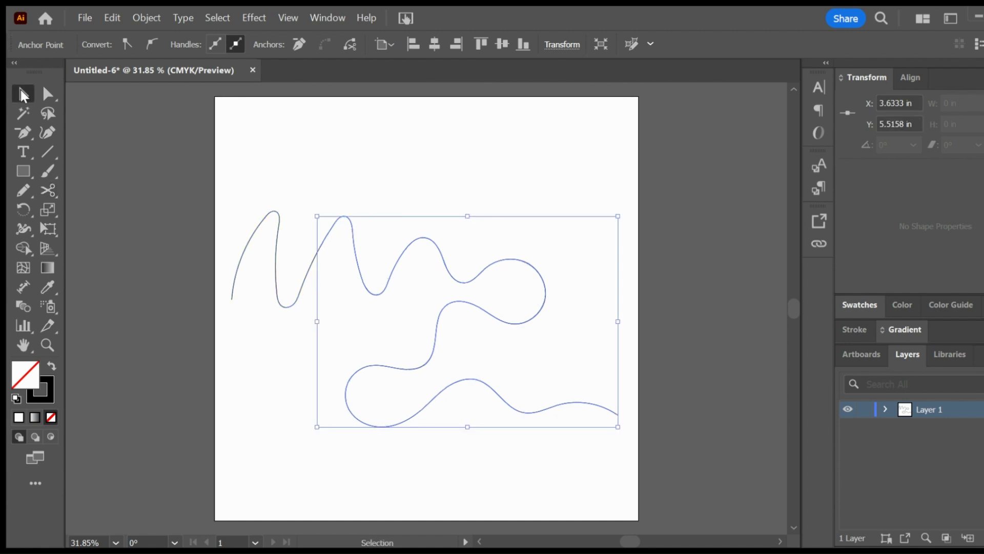
{"action": "left_click", "coordinate": [407, 147]}
{"action": "left_click", "coordinate": [358, 262]}
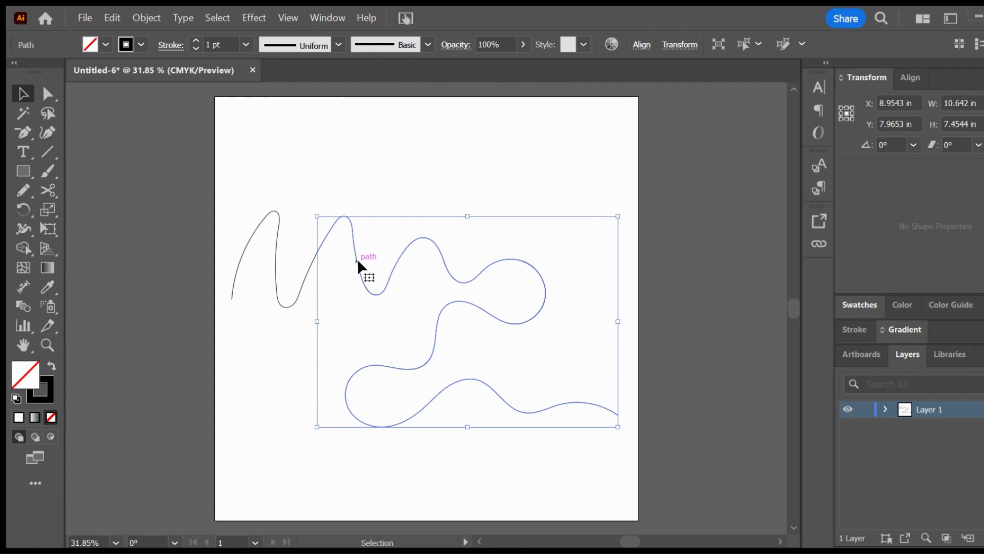
{"action": "key", "text": "Delete"}
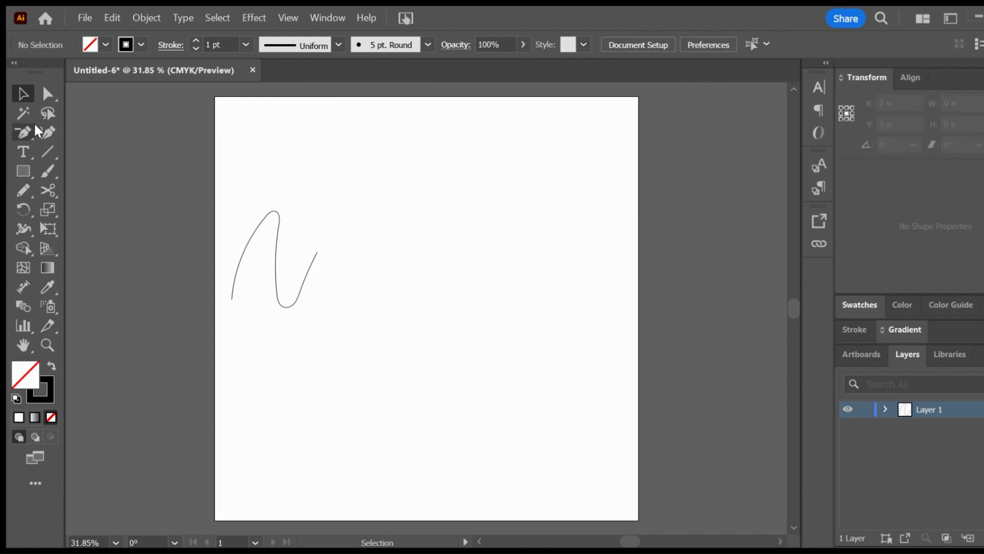
Step: Draw a winding open curve about 8.6 by 8 in with the Curvature tool, looping through the upper artboard and sweeping down to the lower left
{"action": "left_click", "coordinate": [47, 132]}
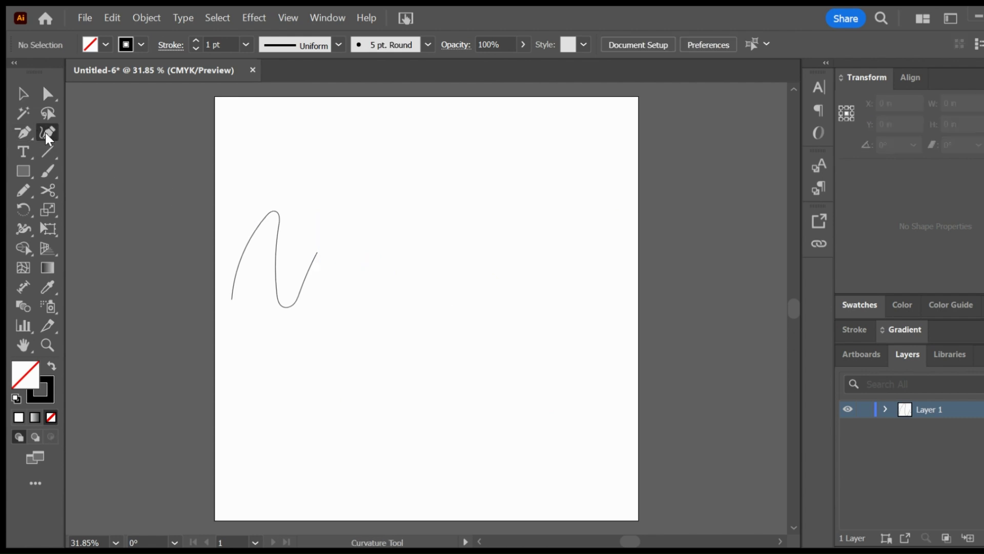
{"action": "left_click", "coordinate": [274, 153]}
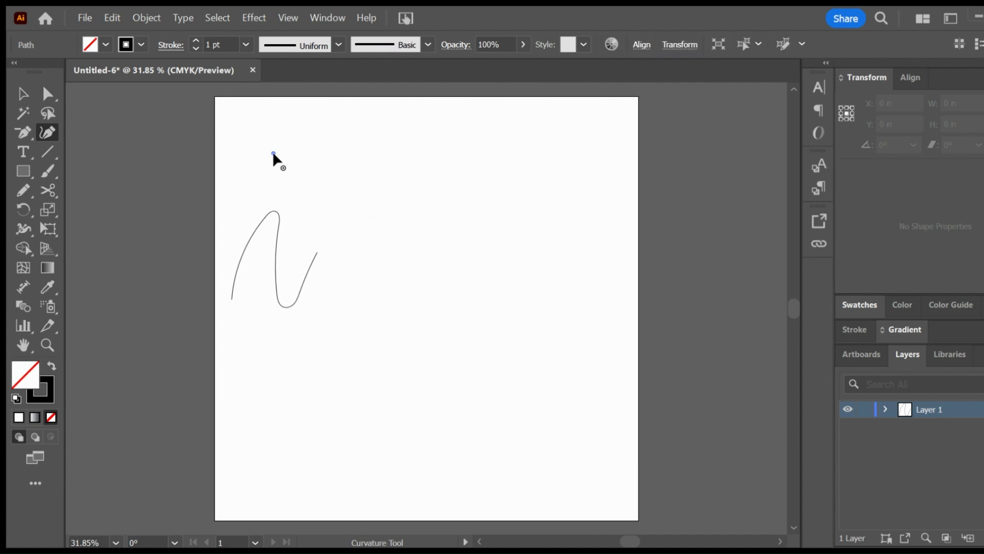
{"action": "left_click", "coordinate": [355, 146]}
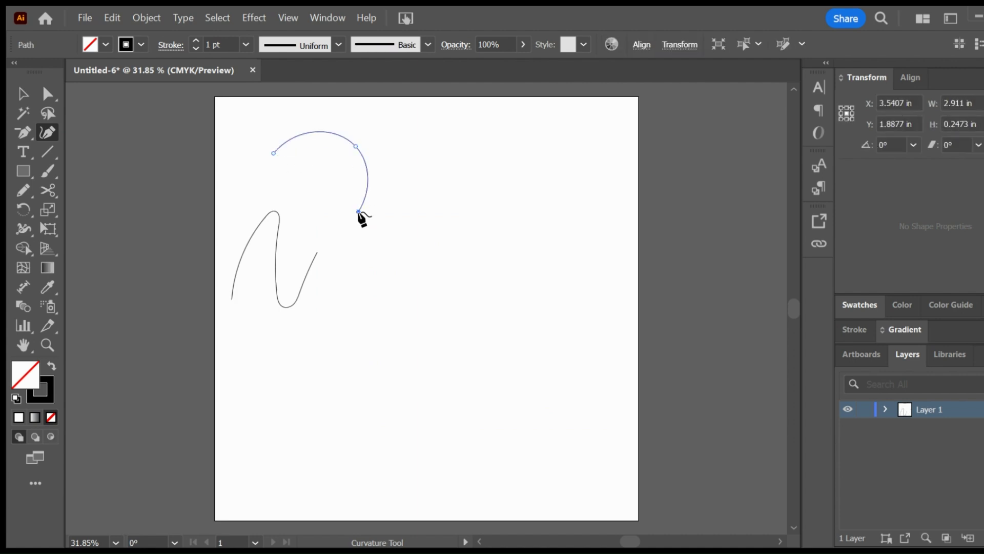
{"action": "left_click", "coordinate": [358, 211]}
{"action": "left_click", "coordinate": [392, 266]}
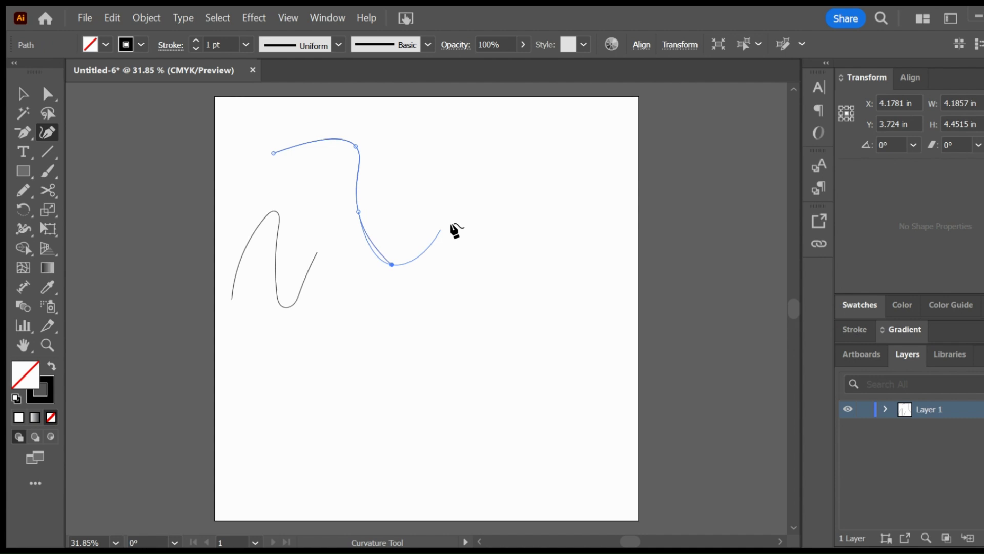
{"action": "left_click", "coordinate": [470, 212]}
{"action": "left_click", "coordinate": [404, 196]}
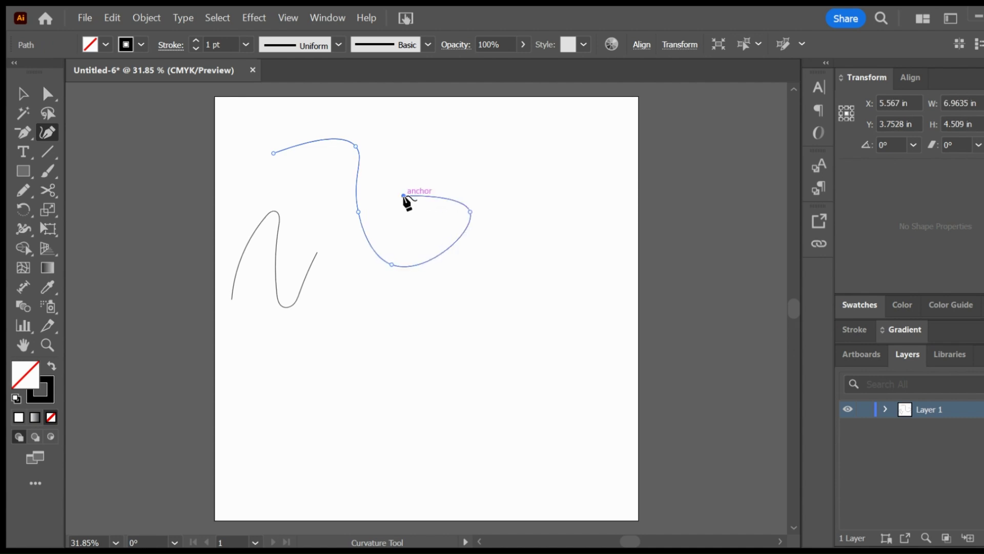
{"action": "left_click", "coordinate": [446, 153]}
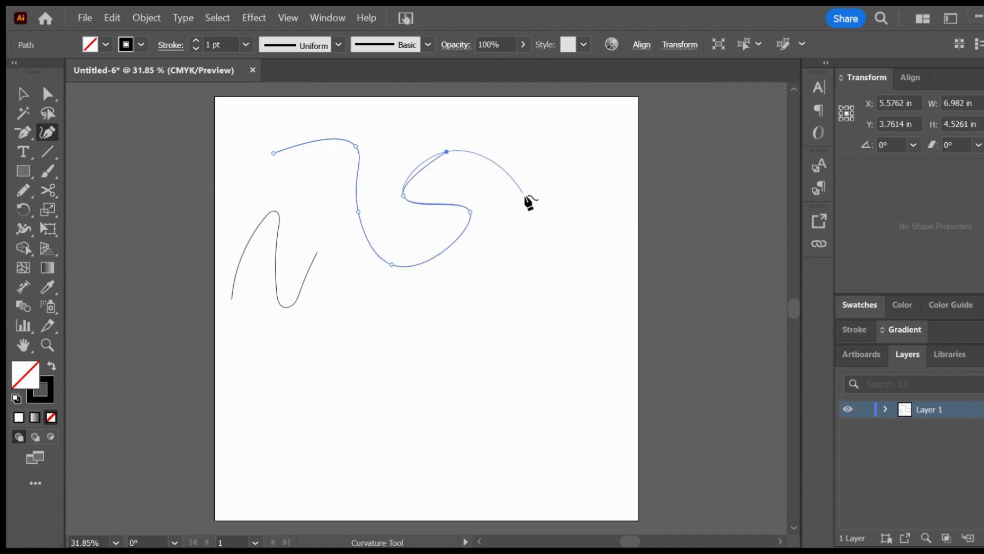
{"action": "left_click", "coordinate": [512, 288]}
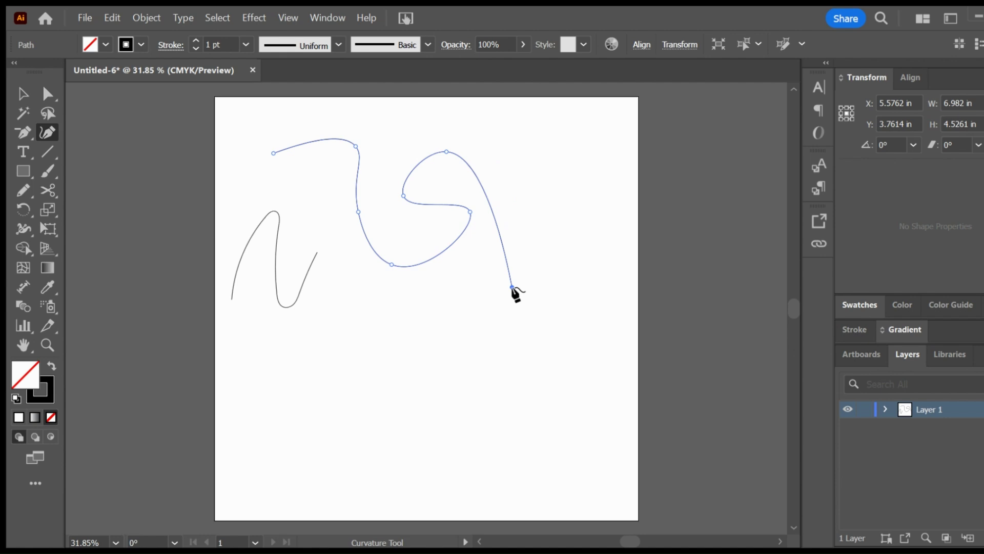
{"action": "left_click", "coordinate": [428, 350]}
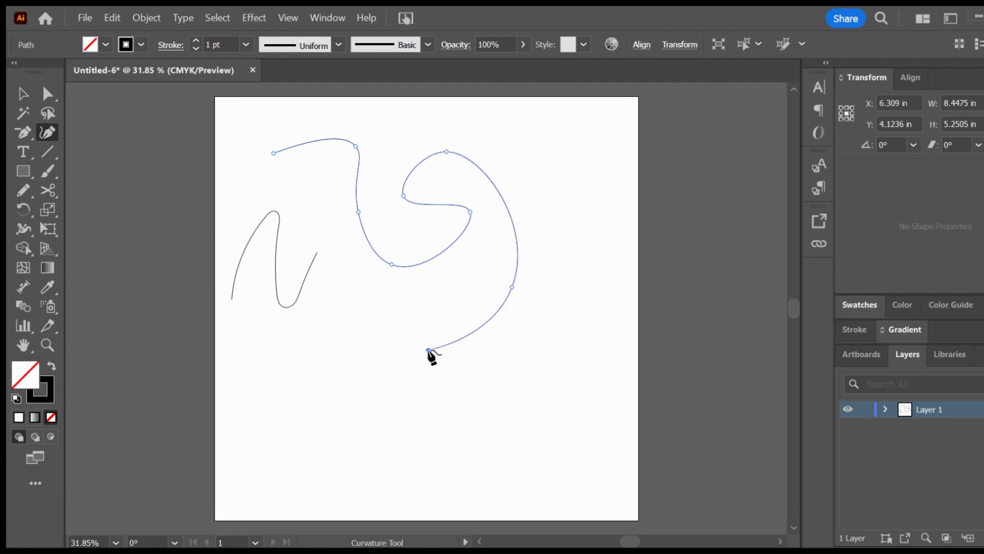
{"action": "left_click", "coordinate": [334, 362]}
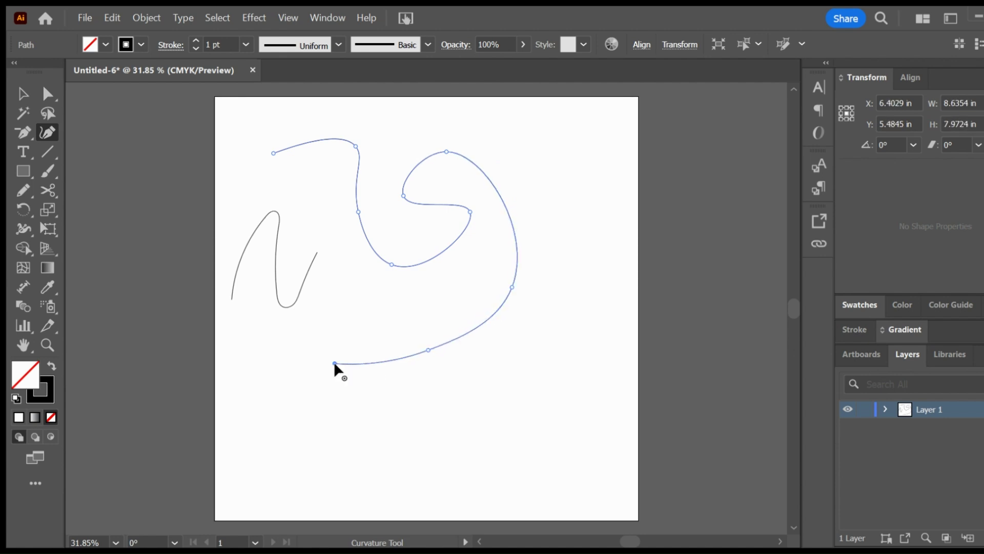
Step: Extend the curve through a bottom bend and finish it with an angular zigzag, making the path about 9.7 in wide and high
{"action": "left_click", "coordinate": [334, 393]}
{"action": "left_click", "coordinate": [420, 413]}
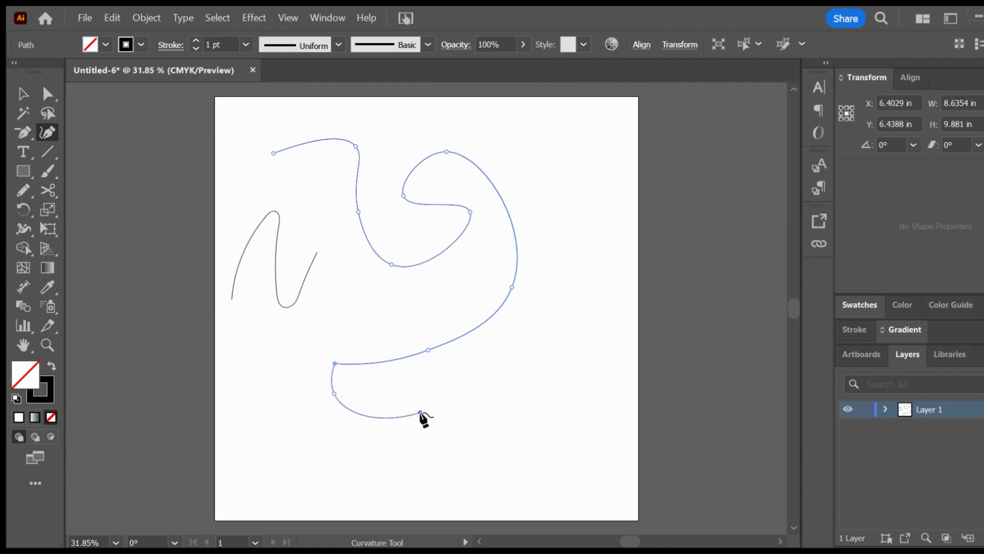
{"action": "left_click", "coordinate": [475, 401]}
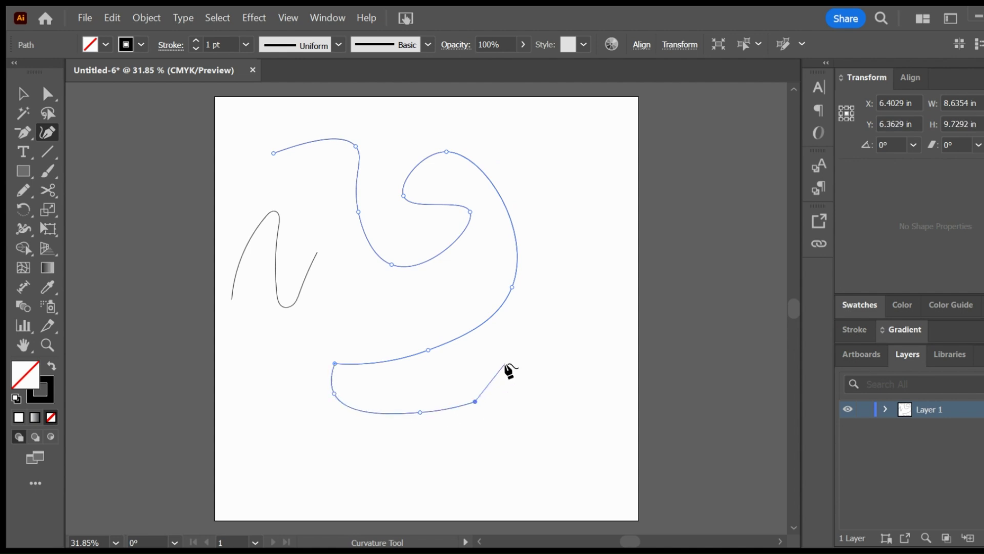
{"action": "left_click", "coordinate": [548, 385]}
{"action": "left_click", "coordinate": [22, 96]}
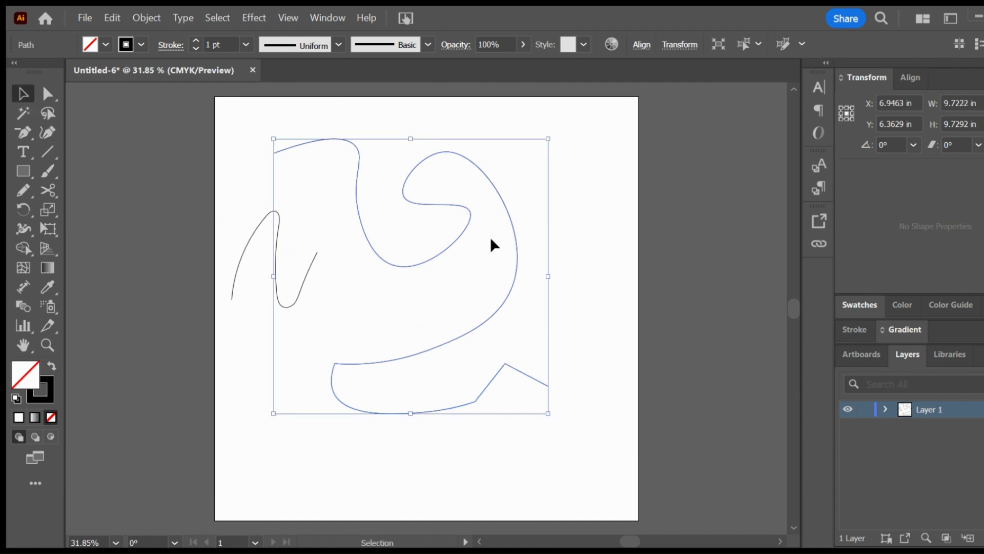
{"action": "left_click", "coordinate": [603, 263]}
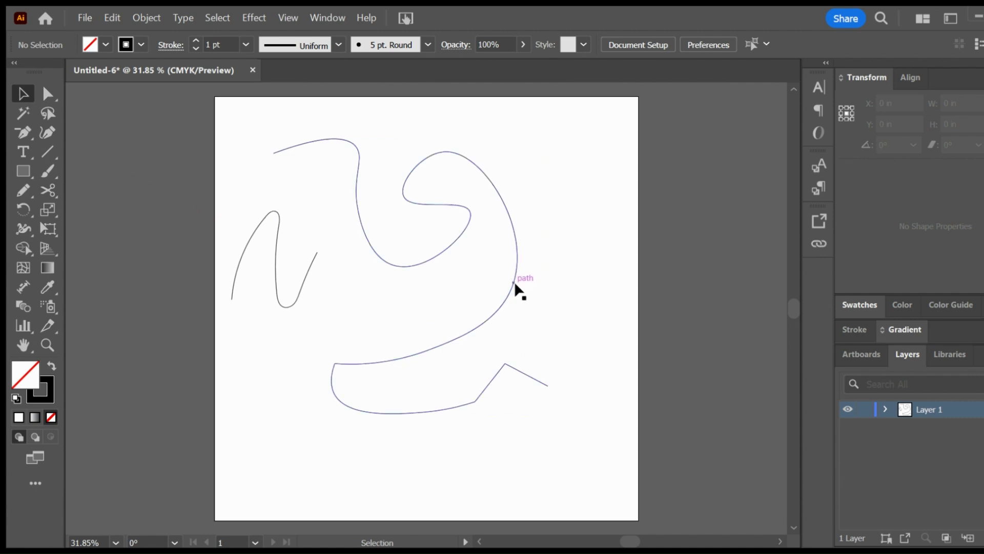
Step: Add two anchor points to the winding curve's upper U-shaped bend, one on each side of its lowest point
{"action": "left_click", "coordinate": [514, 283]}
{"action": "key", "text": "plus"}
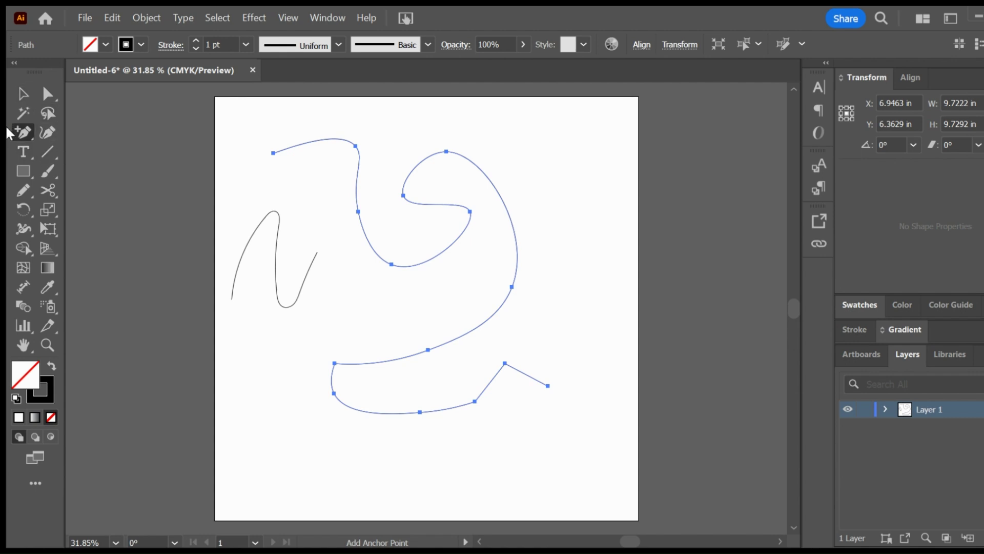
{"action": "left_click", "coordinate": [368, 240]}
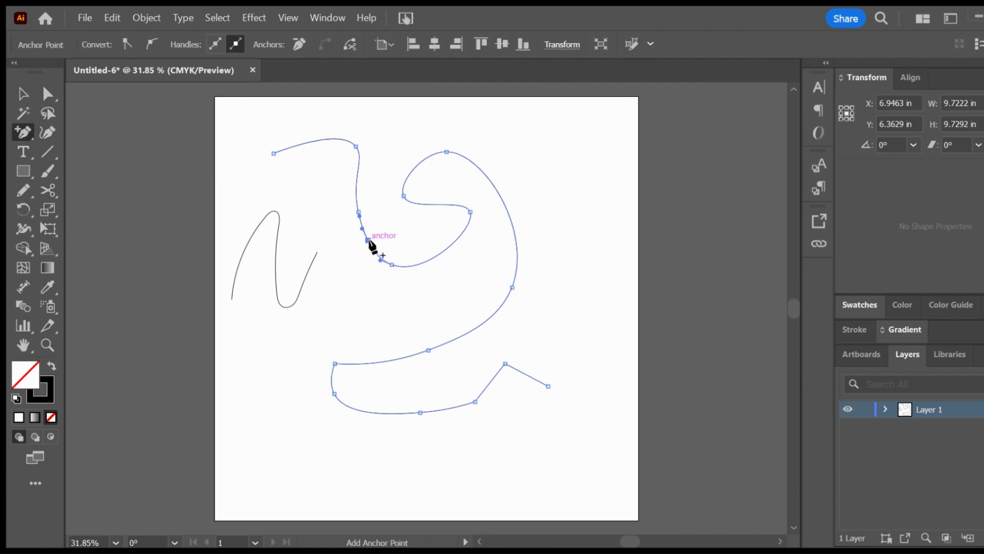
{"action": "left_click", "coordinate": [437, 254]}
Step: Delete the three anchor points along the U-shaped bend, flattening that part of the winding curve
{"action": "key", "text": "minus"}
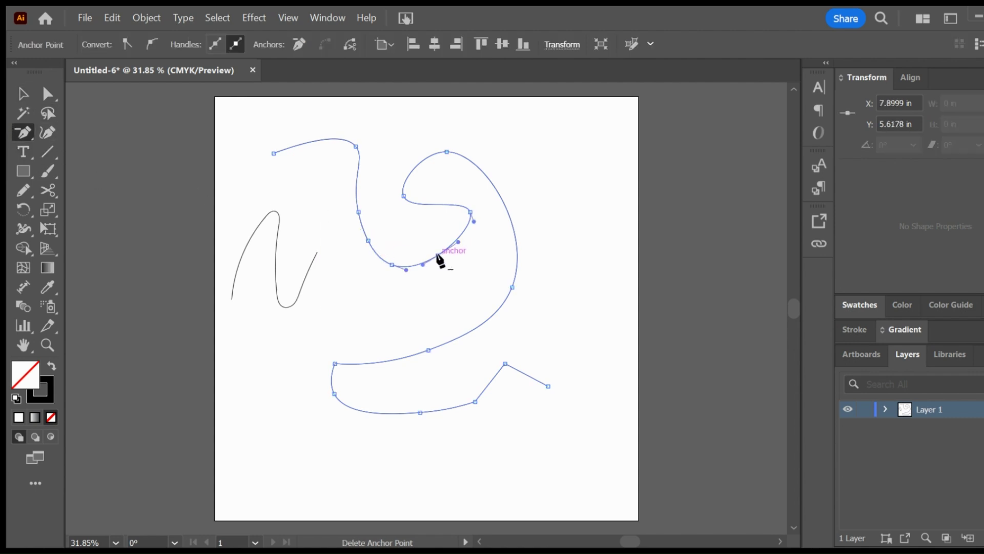
{"action": "left_click", "coordinate": [368, 241]}
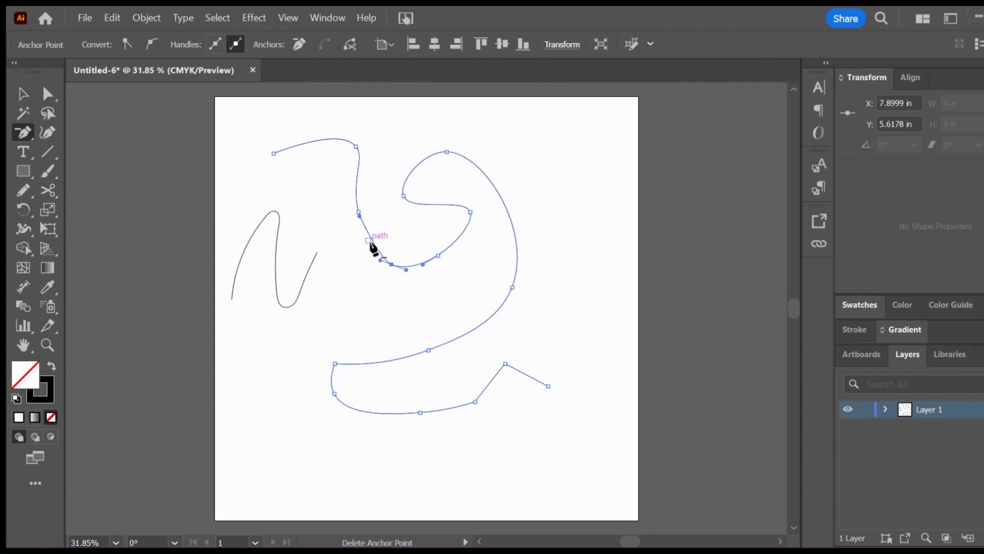
{"action": "left_click", "coordinate": [393, 265]}
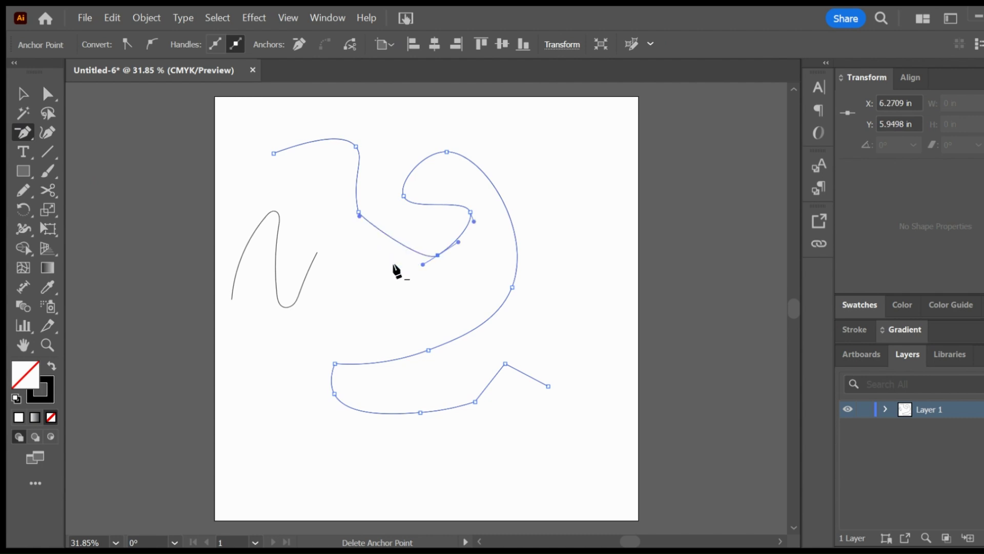
{"action": "left_click", "coordinate": [438, 255]}
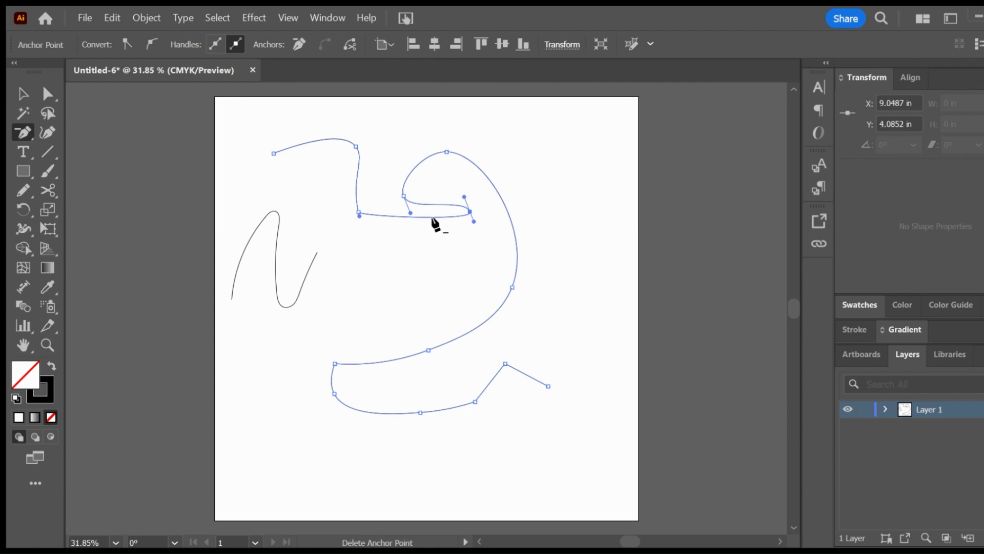
Step: Add an anchor point along the nearly flat segment below the winding curve's upper loop
{"action": "key", "text": "plus"}
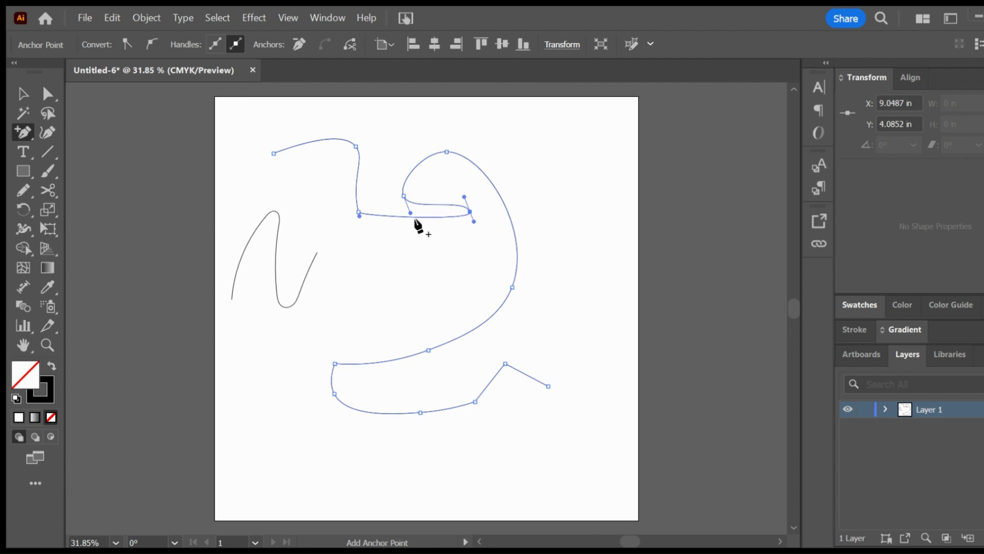
{"action": "left_click", "coordinate": [413, 217]}
{"action": "key", "text": "a"}
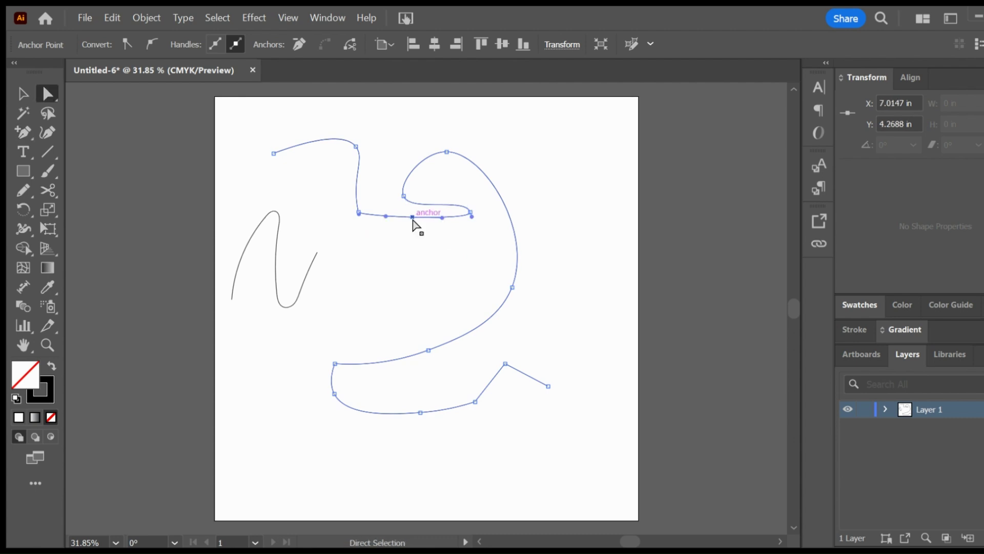
{"action": "left_click", "coordinate": [410, 257]}
Step: Select the anchor point at the sharp bend beneath the first hump and reshape the adjoining segments with its direction handles
{"action": "left_click", "coordinate": [358, 212]}
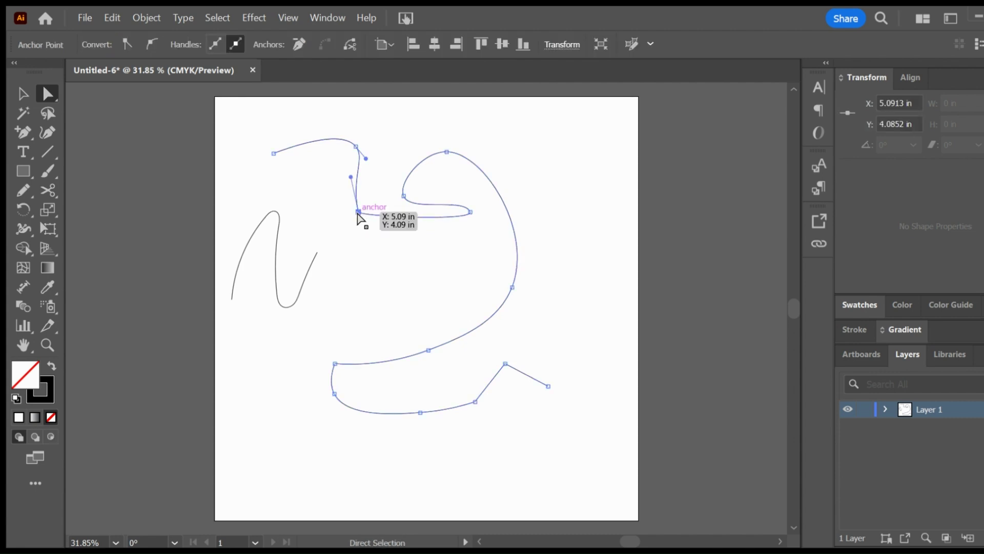
{"action": "key", "text": "ctrl+equal"}
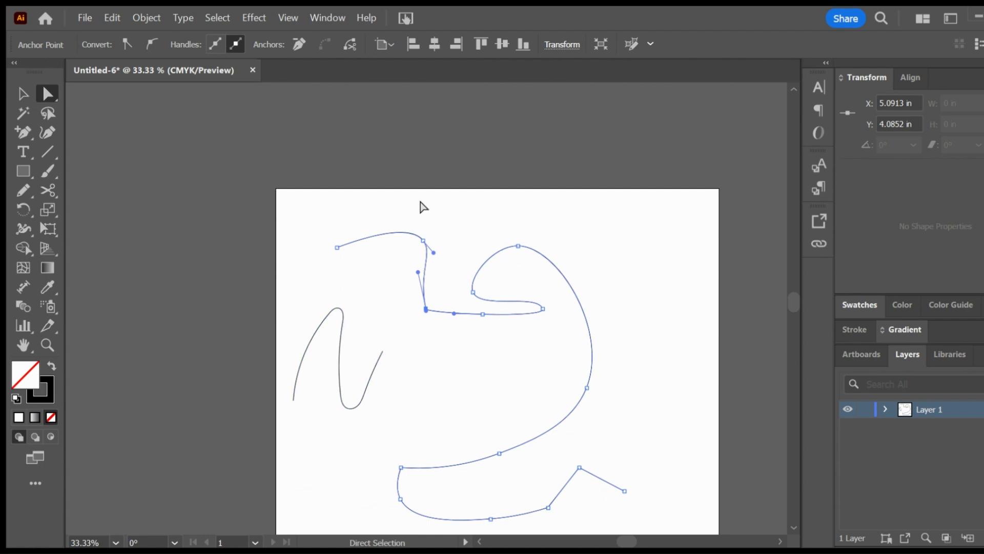
{"action": "key", "text": "ctrl+equal"}
{"action": "key", "text": "ctrl+equal"}
{"action": "key", "text": "ctrl+equal"}
{"action": "key", "text": "ctrl+equal"}
{"action": "key", "text": "ctrl+equal"}
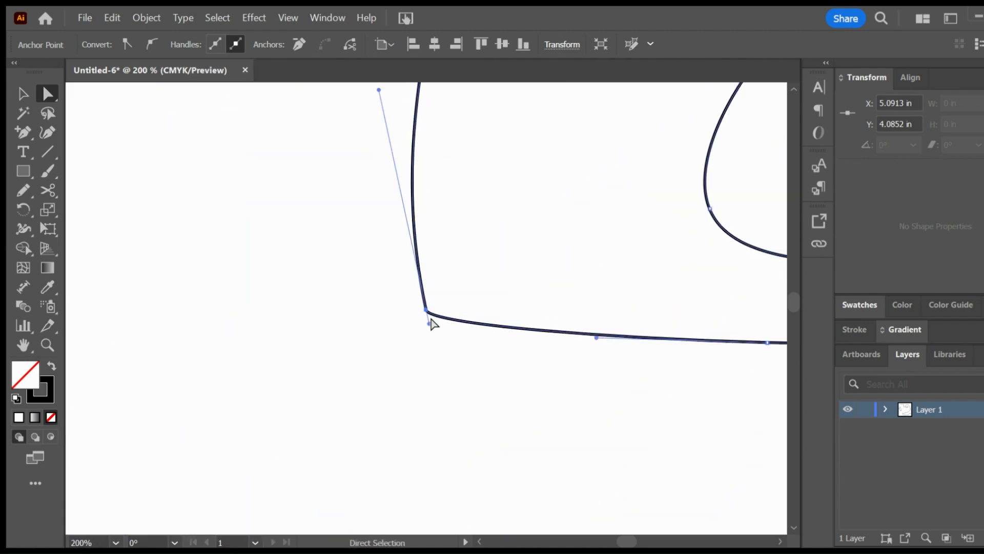
{"action": "scroll", "coordinate": [429, 347], "scroll_direction": "up", "scroll_amount": 5}
{"action": "scroll", "coordinate": [427, 352], "scroll_direction": "down", "scroll_amount": 4}
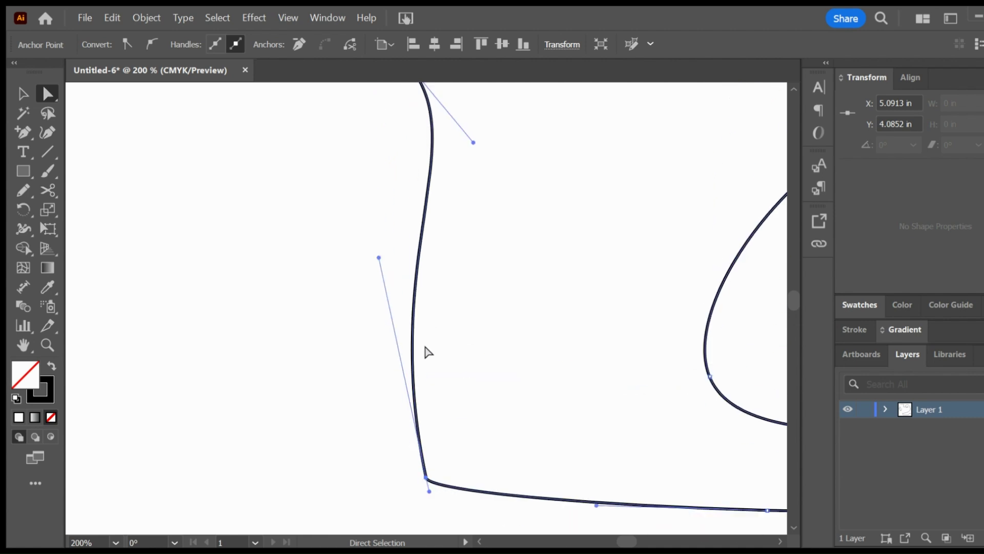
{"action": "left_click_drag", "start_coordinate": [427, 366], "coordinate": [457, 402]}
{"action": "key", "text": "ctrl+minus"}
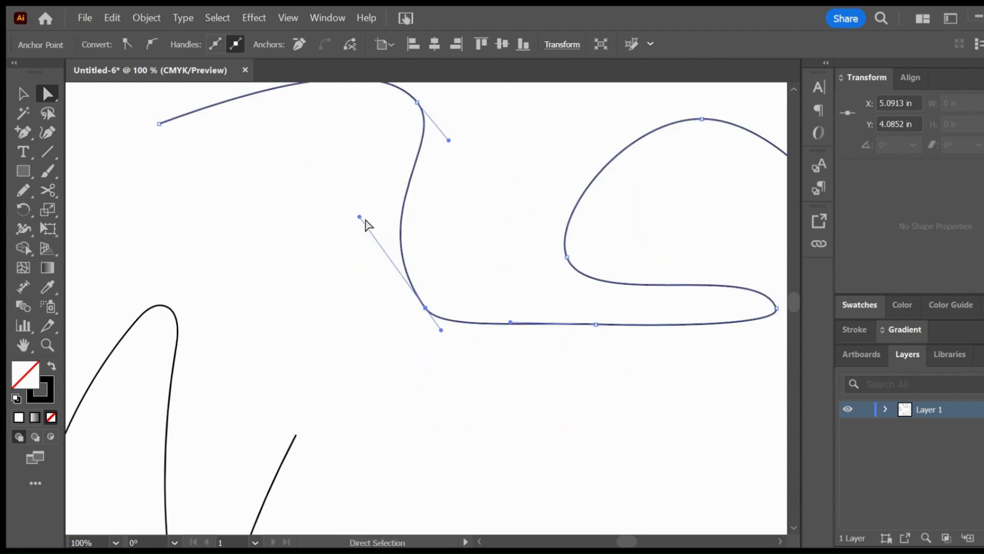
{"action": "left_click_drag", "start_coordinate": [360, 218], "coordinate": [380, 323]}
{"action": "left_click_drag", "start_coordinate": [450, 302], "coordinate": [571, 255]}
Step: Reshape the winding curve at the anchor point on its lower sweep so that the path crosses itself in a loop
{"action": "key", "text": "ctrl+minus"}
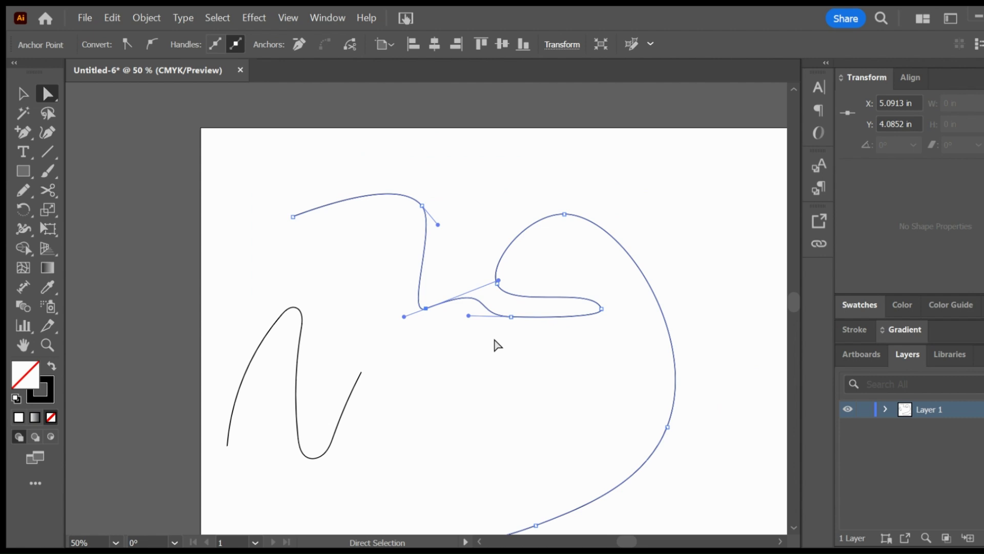
{"action": "scroll", "coordinate": [495, 345], "scroll_direction": "down", "scroll_amount": 5}
{"action": "left_click_drag", "start_coordinate": [533, 357], "coordinate": [342, 263]}
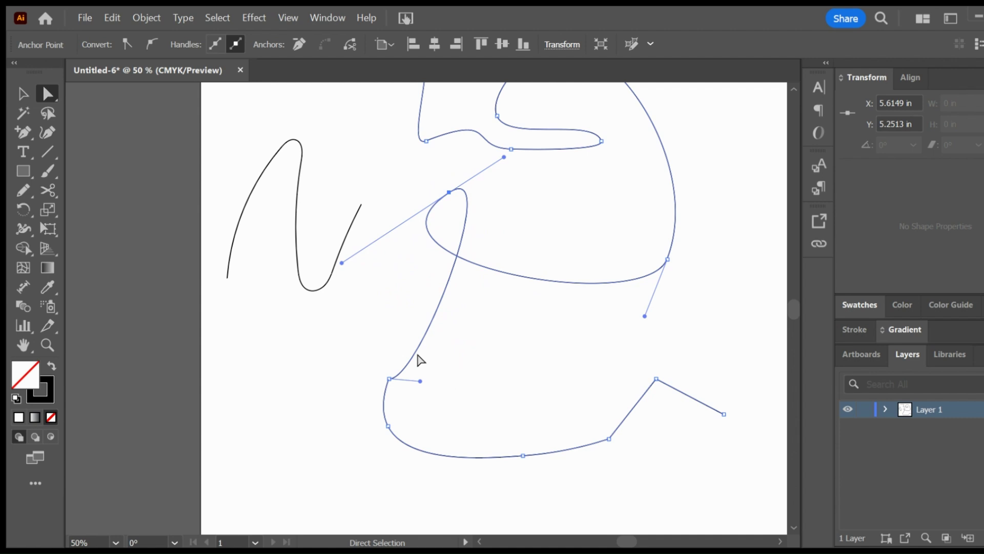
Step: Examine the corner anchor point above the winding curve's bottom bend and its direction handles up close
{"action": "left_click", "coordinate": [390, 379]}
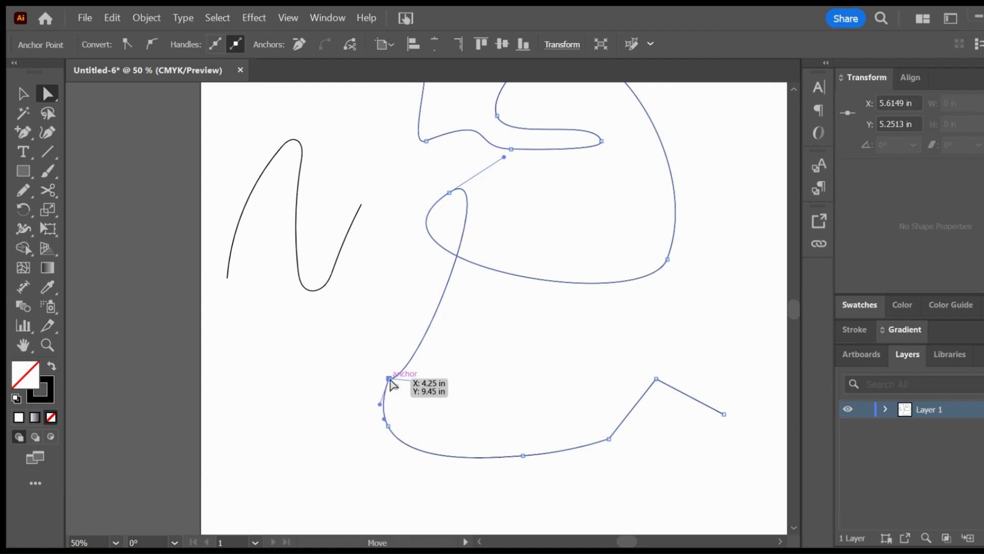
{"action": "key", "text": "ctrl+equal"}
{"action": "key", "text": "ctrl+equal"}
{"action": "key", "text": "ctrl+equal"}
{"action": "key", "text": "ctrl+equal"}
{"action": "key", "text": "ctrl+equal"}
{"action": "left_click", "coordinate": [370, 305]}
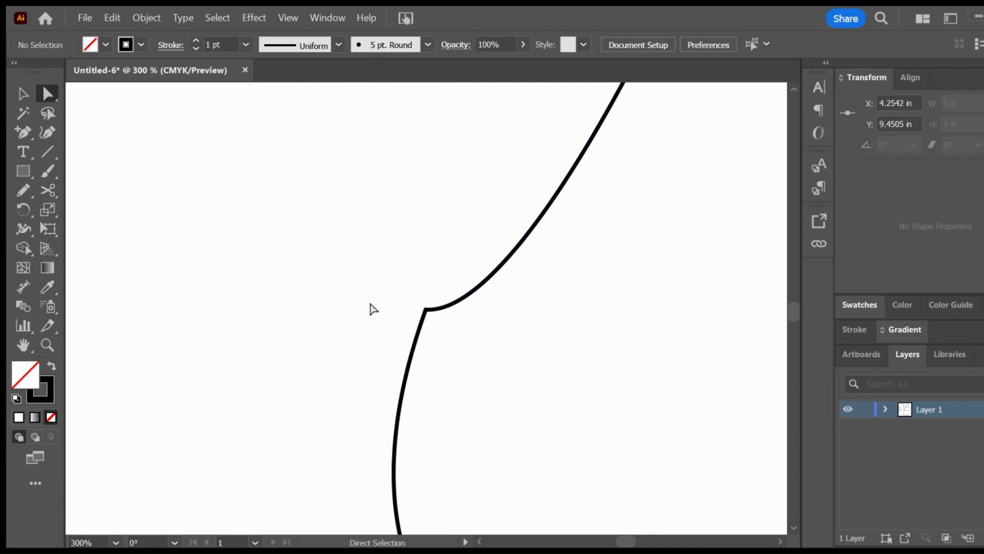
{"action": "left_click", "coordinate": [464, 300]}
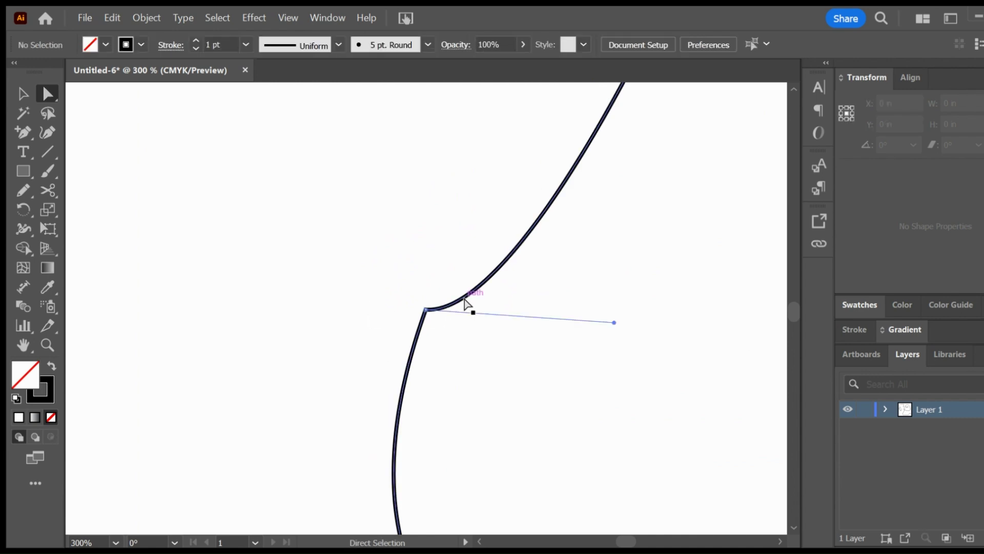
{"action": "left_click", "coordinate": [426, 310]}
{"action": "scroll", "coordinate": [503, 404], "scroll_direction": "down", "scroll_amount": 10}
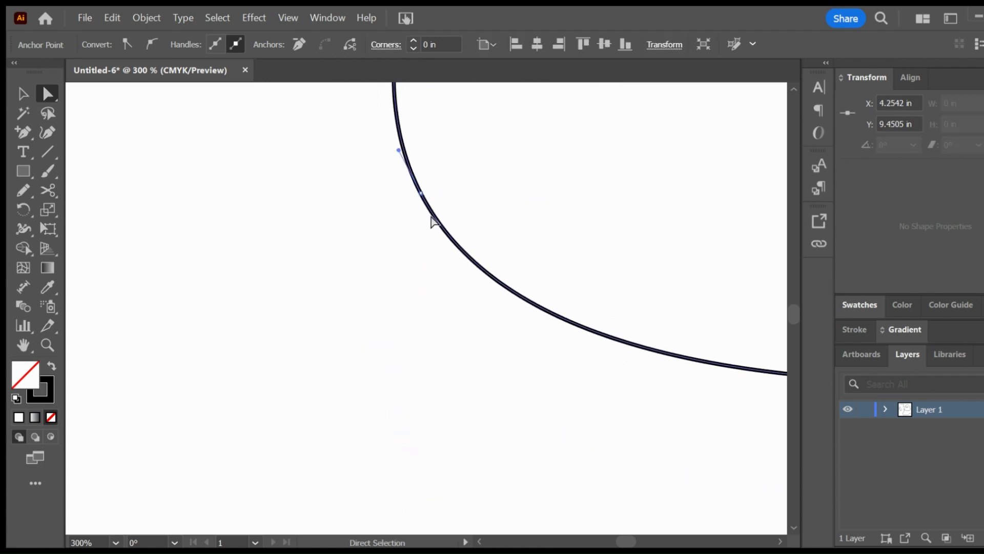
Step: Select all the paths and delete them to clear the artboard
{"action": "key", "text": "ctrl+minus"}
{"action": "key", "text": "ctrl+minus"}
{"action": "key", "text": "ctrl+minus"}
{"action": "key", "text": "ctrl+minus"}
{"action": "key", "text": "ctrl+minus"}
{"action": "key", "text": "ctrl+minus"}
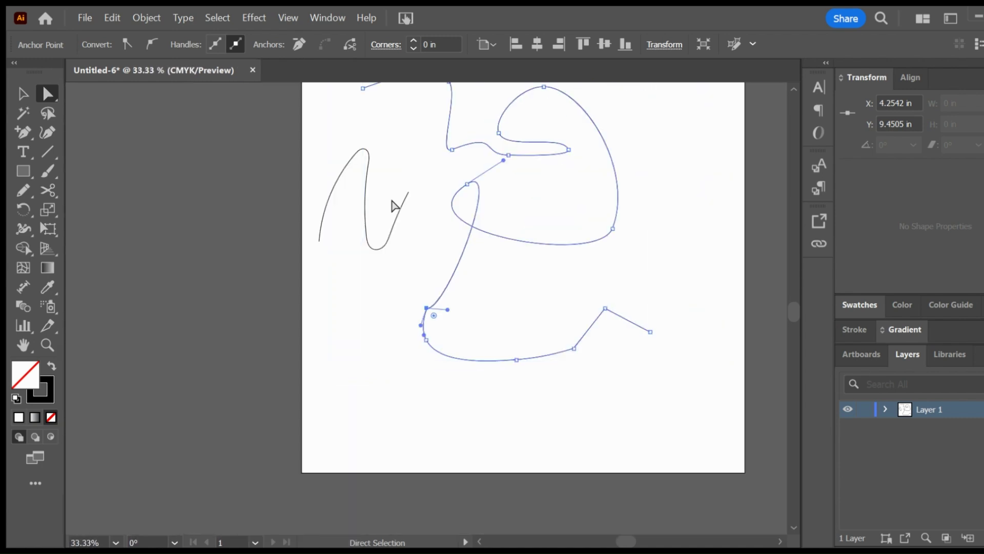
{"action": "scroll", "coordinate": [394, 205], "scroll_direction": "up", "scroll_amount": 3}
{"action": "key", "text": "v"}
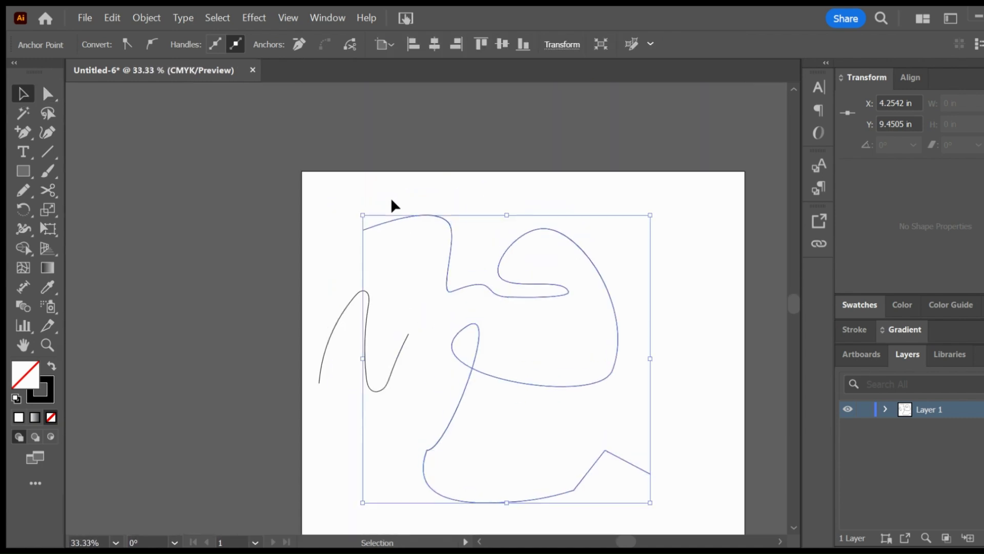
{"action": "left_click", "coordinate": [340, 195]}
{"action": "key", "text": "ctrl+a"}
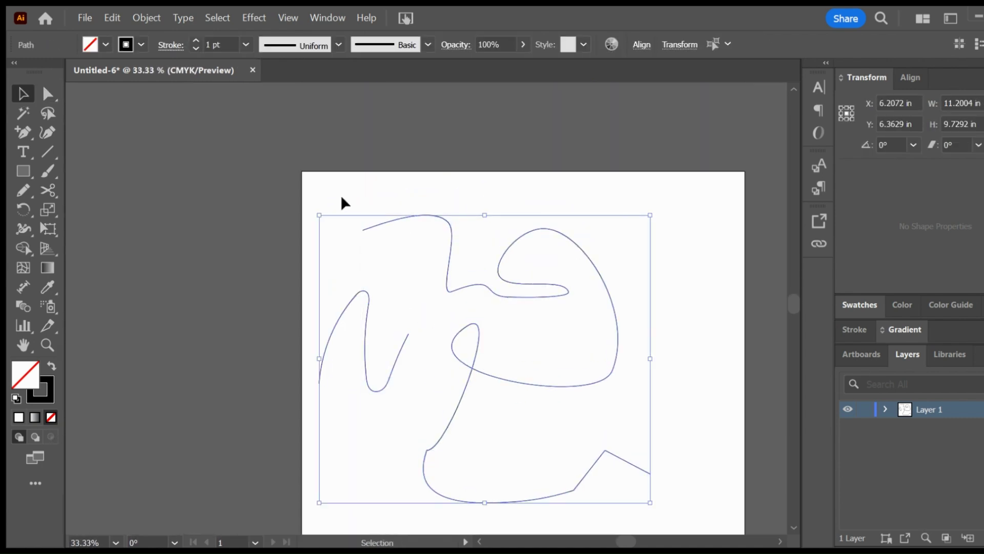
{"action": "key", "text": "Delete"}
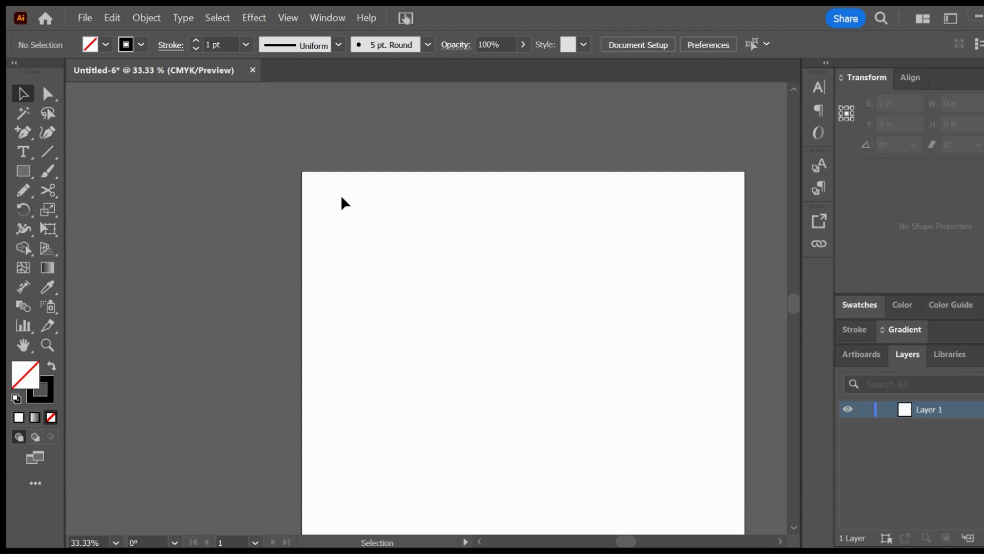
Step: Draw a looping, self-crossing freehand path about 10 by 7.5 in with the Pencil tool across the artboard's lower half
{"action": "key", "text": "ctrl+minus"}
{"action": "scroll", "coordinate": [342, 199], "scroll_direction": "down", "scroll_amount": 2}
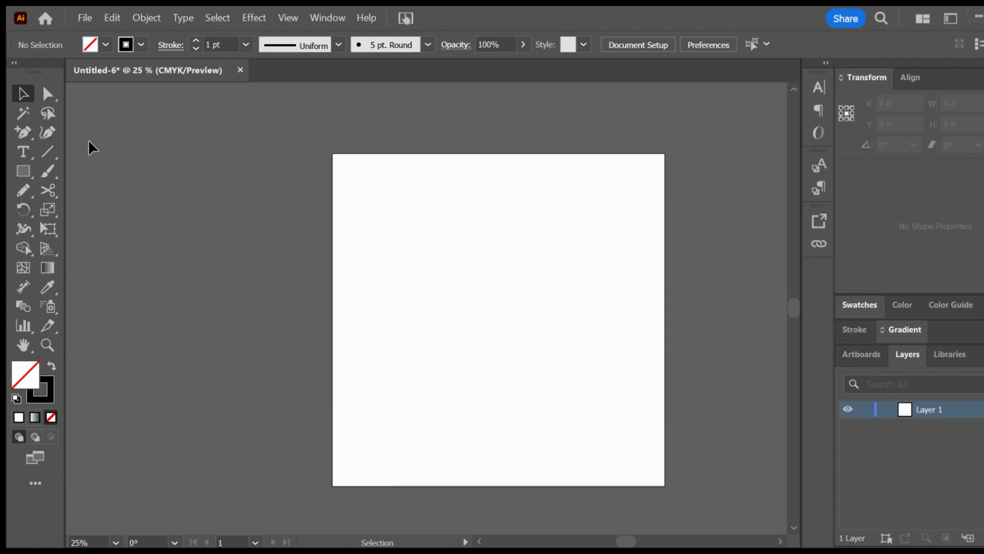
{"action": "left_click", "coordinate": [23, 191]}
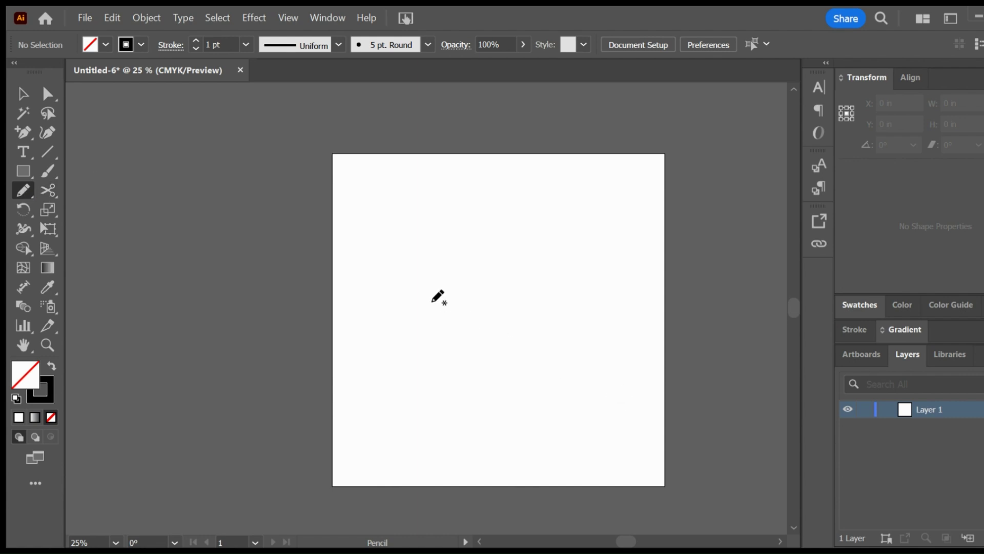
{"action": "mouse_move", "coordinate": [409, 409]}
{"action": "left_mouse_down"}
{"action": "mouse_move", "coordinate": [446, 341]}
{"action": "mouse_move", "coordinate": [559, 276]}
{"action": "mouse_move", "coordinate": [439, 289]}
{"action": "left_mouse_up"}
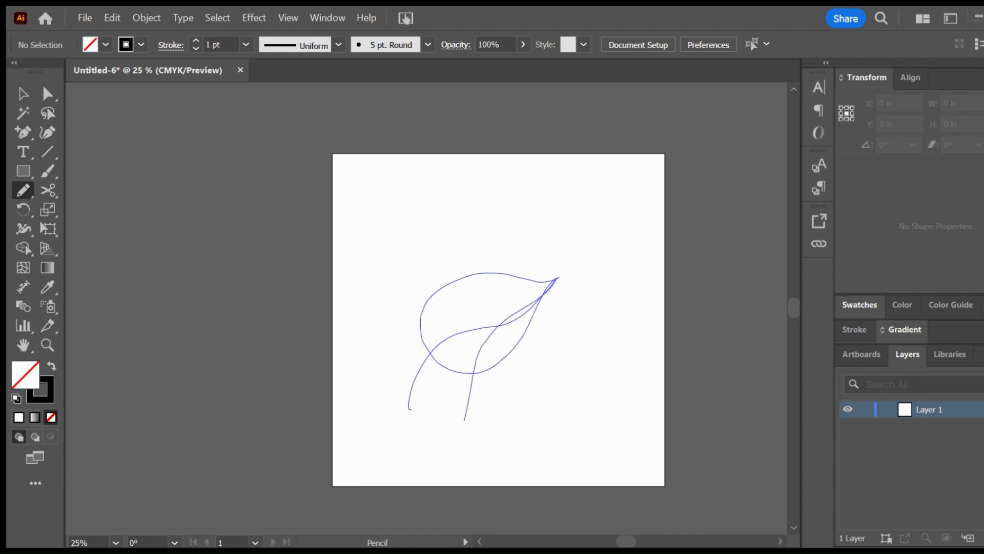
{"action": "mouse_move", "coordinate": [558, 378]}
{"action": "left_mouse_down"}
{"action": "mouse_move", "coordinate": [625, 268]}
{"action": "mouse_move", "coordinate": [583, 329]}
{"action": "mouse_move", "coordinate": [516, 376]}
{"action": "left_mouse_up"}
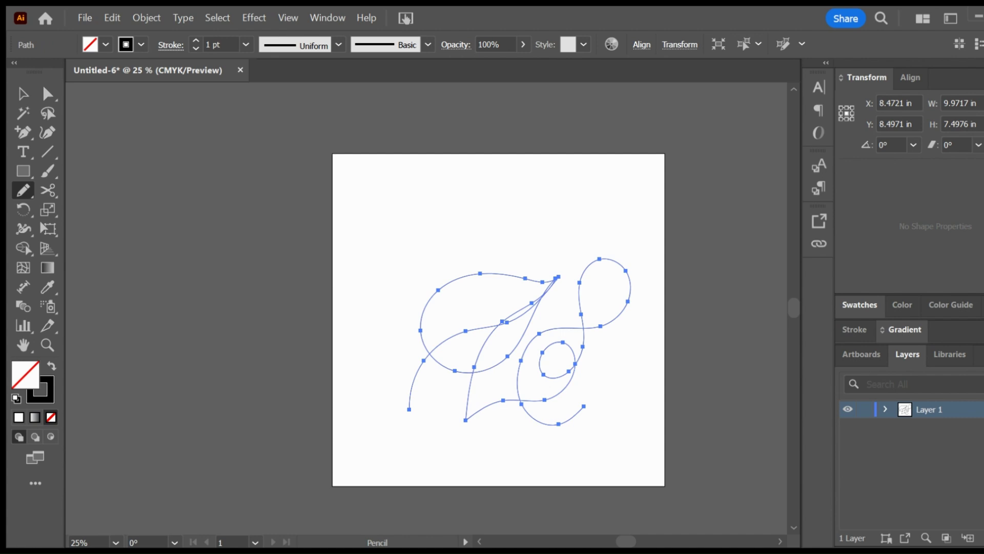
{"action": "key", "text": "v"}
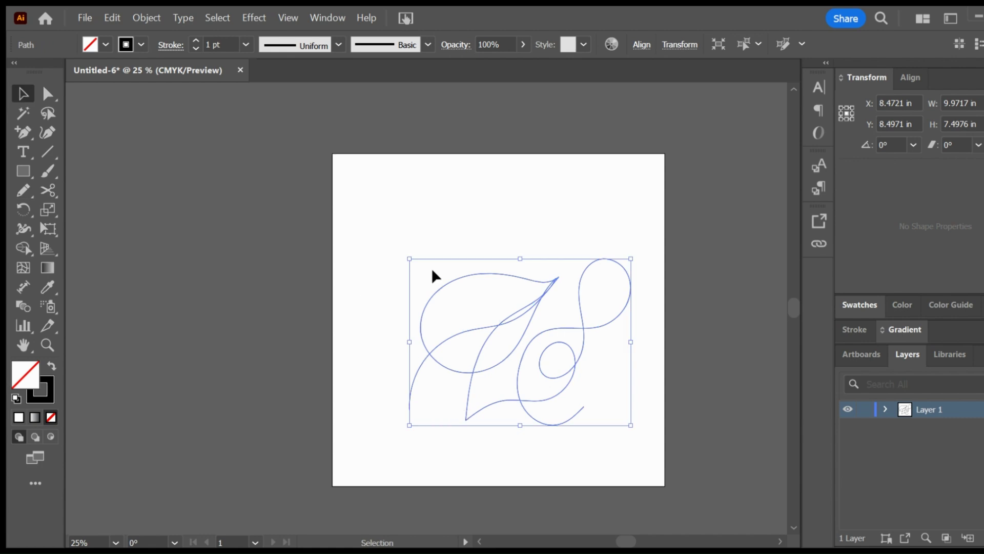
{"action": "left_click", "coordinate": [447, 229]}
Step: Delete the cluster of anchor points at the pointed tip of the pencil path's large leaf-shaped loop
{"action": "key", "text": "a"}
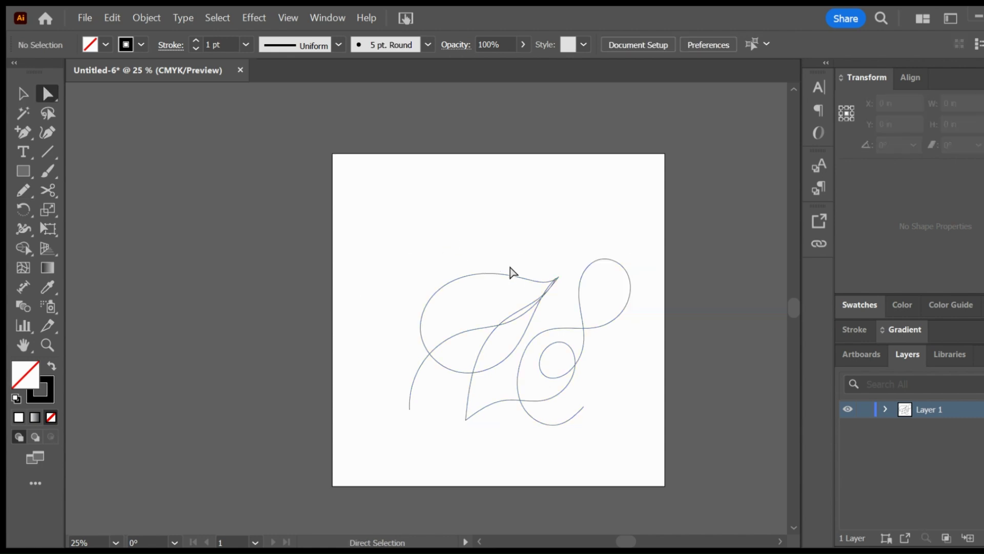
{"action": "left_click", "coordinate": [559, 279]}
{"action": "key", "text": "minus"}
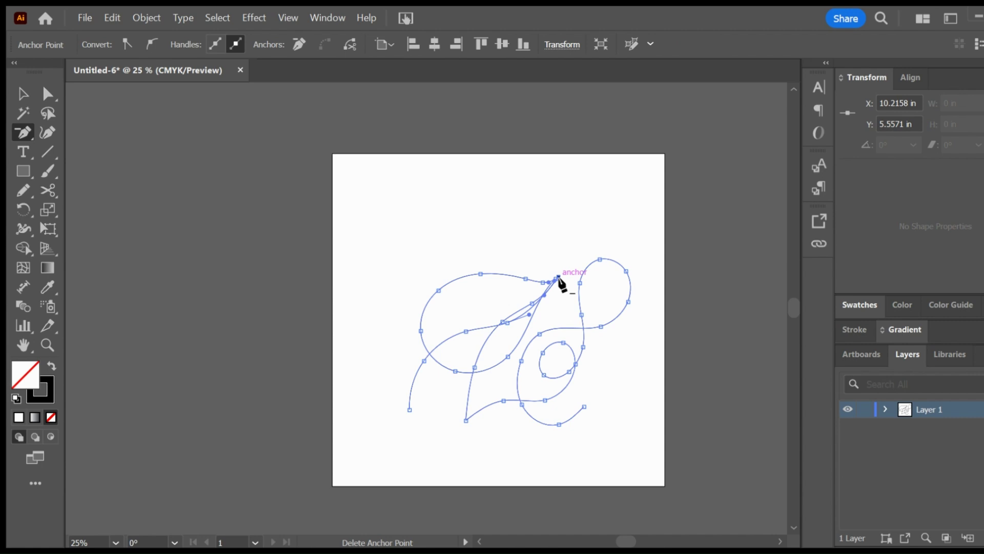
{"action": "left_click", "coordinate": [558, 279]}
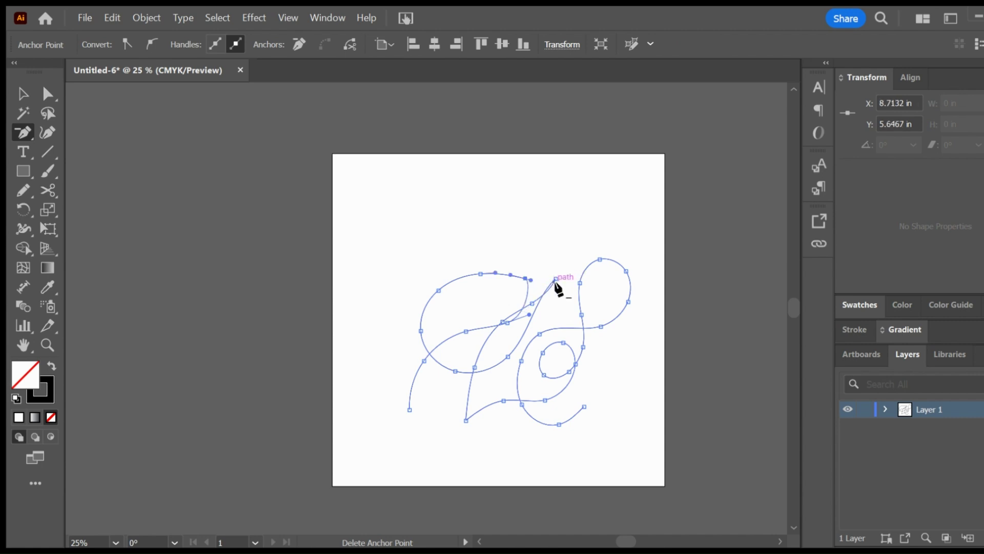
{"action": "left_click", "coordinate": [544, 282]}
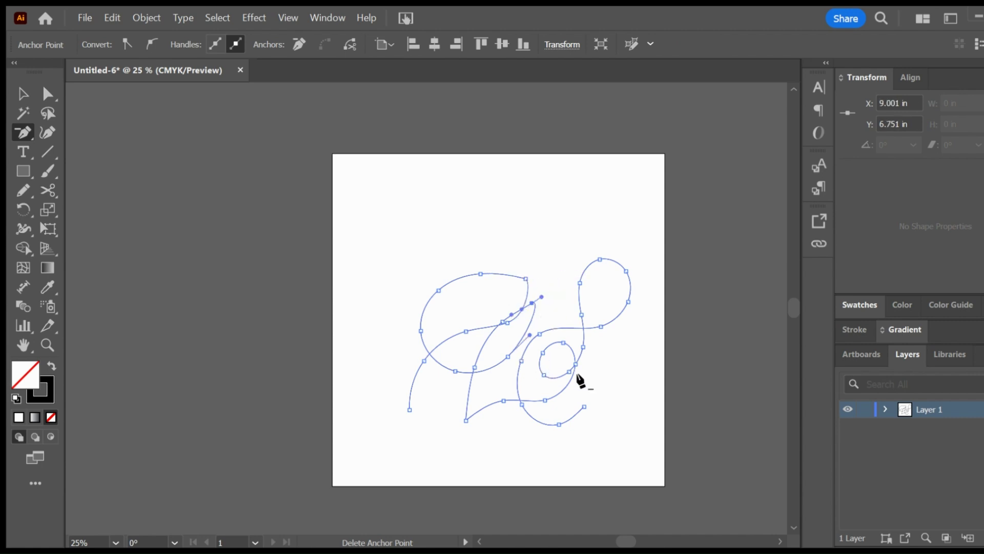
Step: Delete seven more anchor points from the pencil path's upper loop, crossings, inner circle, tail and sharp bottom corner
{"action": "left_click", "coordinate": [601, 326]}
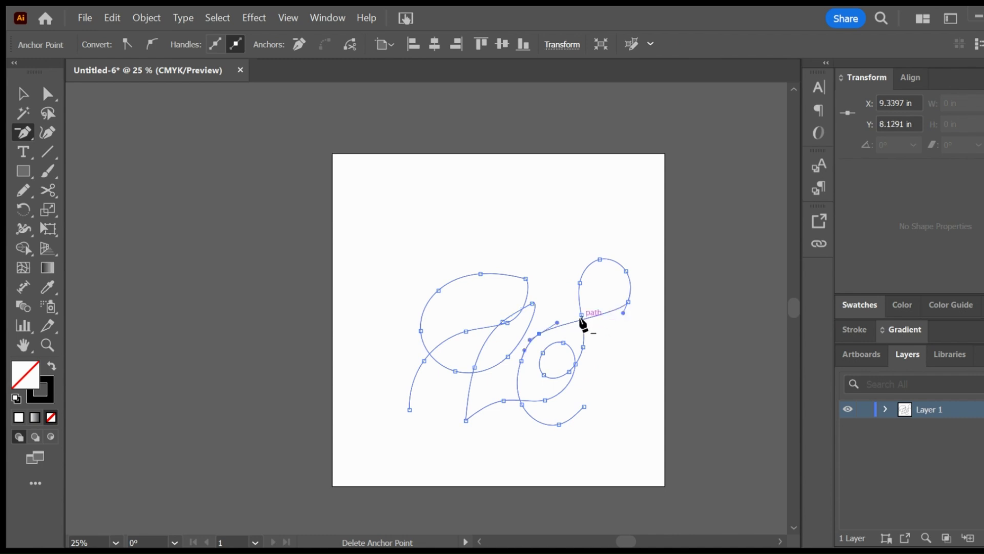
{"action": "left_click", "coordinate": [581, 316]}
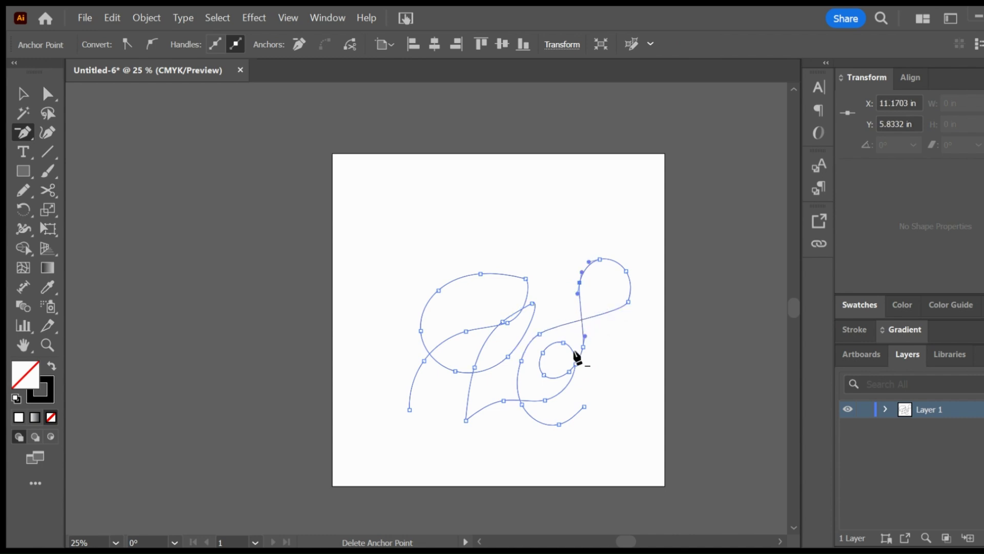
{"action": "left_click", "coordinate": [523, 405]}
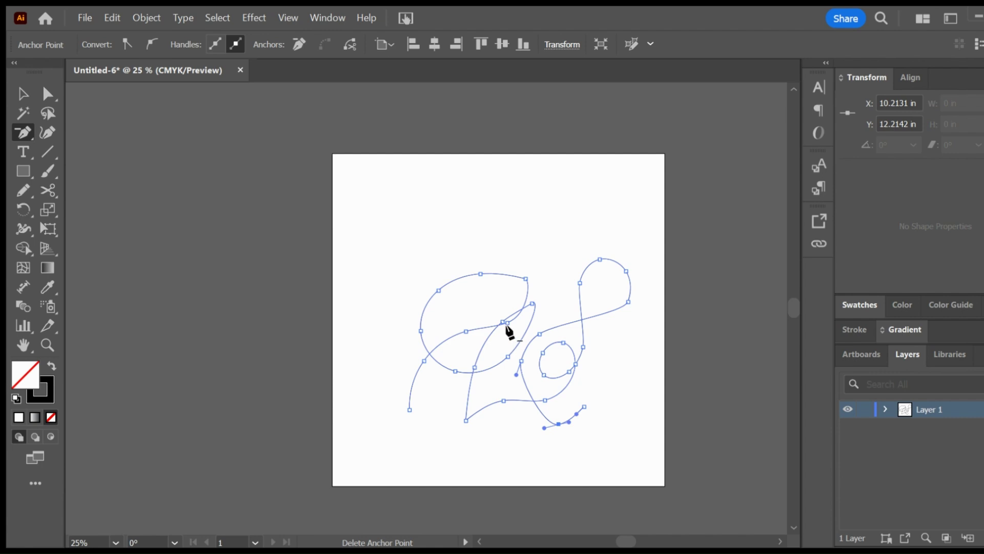
{"action": "left_click", "coordinate": [508, 324]}
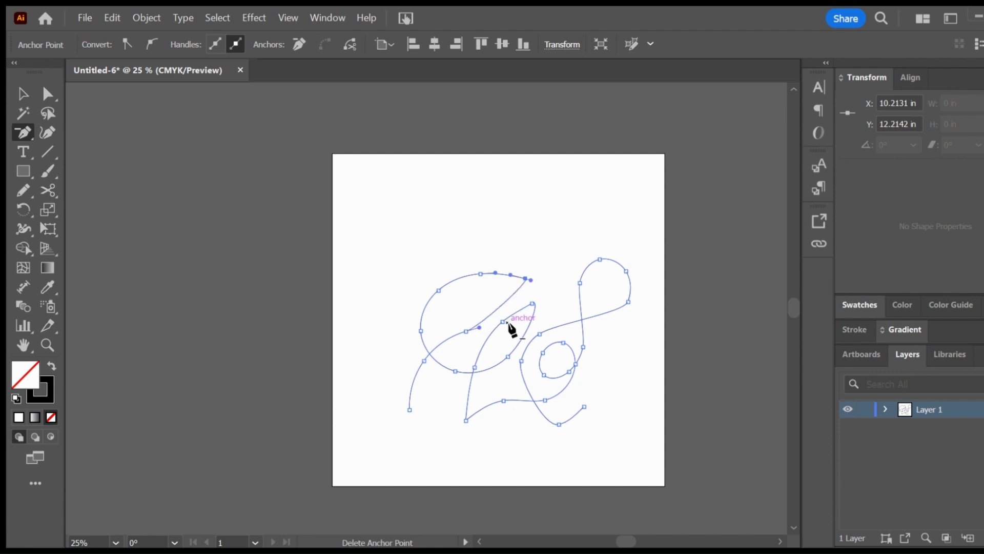
{"action": "left_click", "coordinate": [575, 365]}
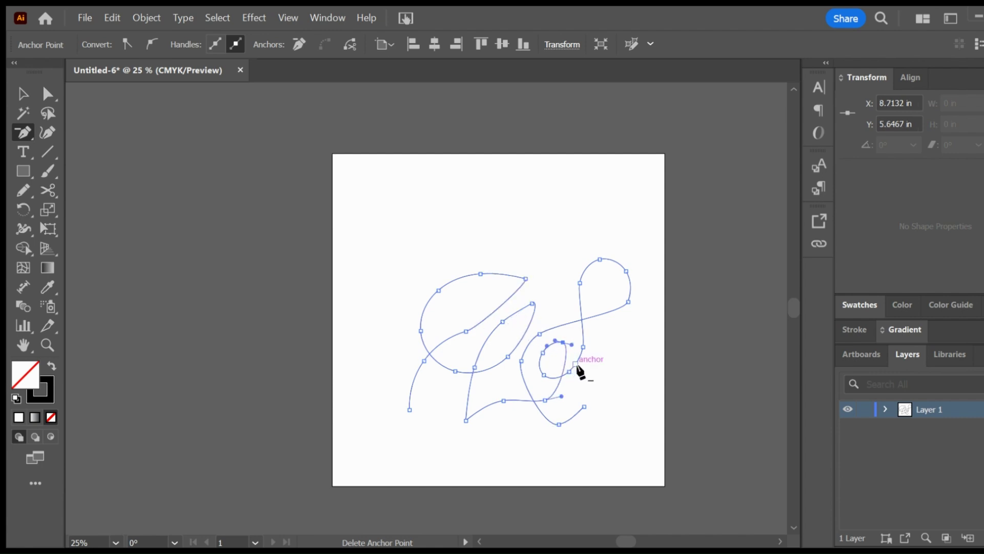
{"action": "left_click", "coordinate": [629, 302]}
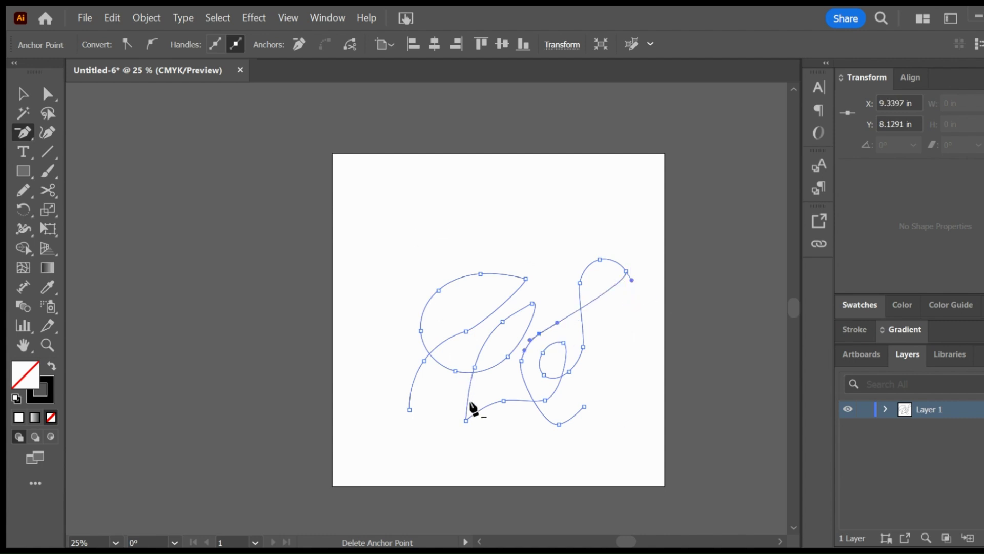
{"action": "left_click", "coordinate": [466, 420]}
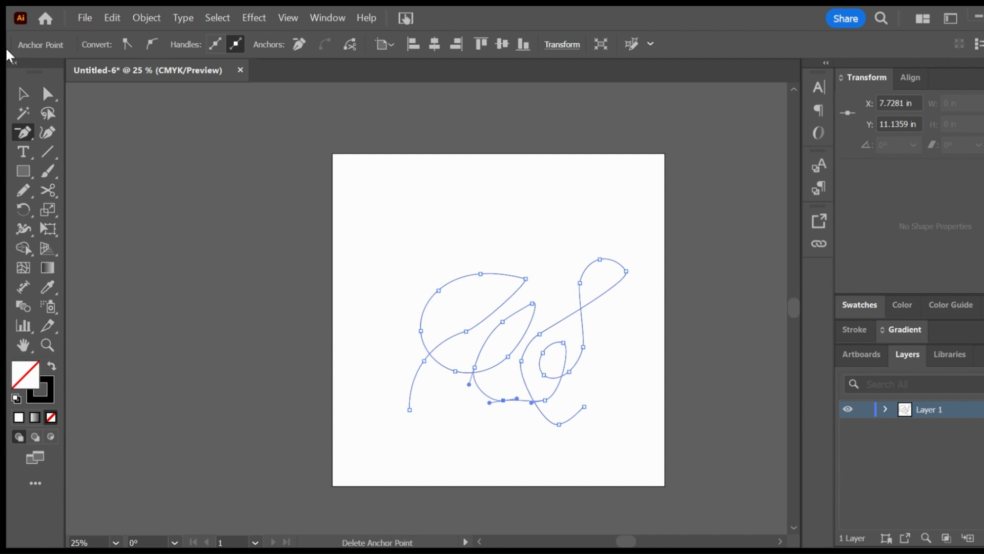
Step: Select the whole simplified pencil path and check its width and height
{"action": "left_click", "coordinate": [22, 93]}
{"action": "left_click", "coordinate": [411, 226]}
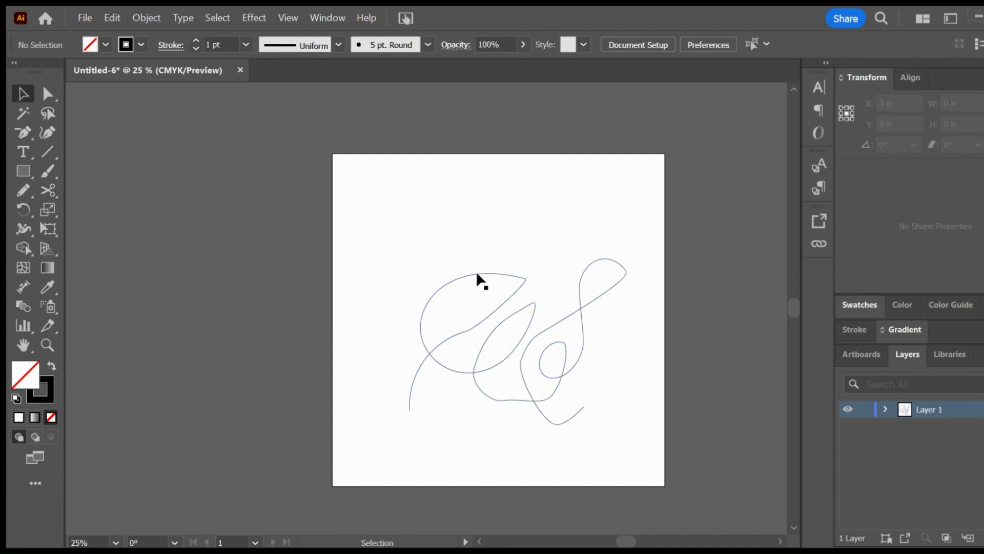
{"action": "left_click", "coordinate": [486, 279]}
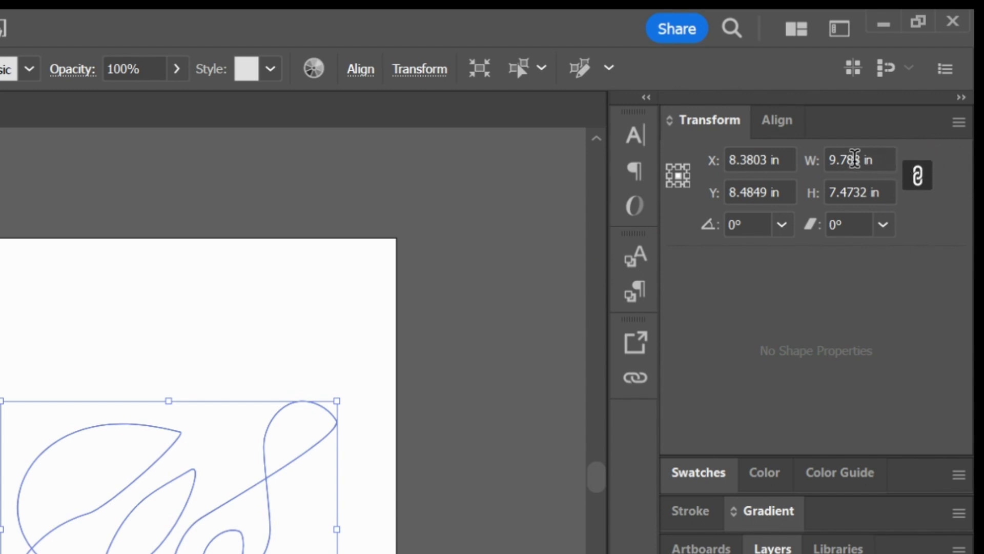
Step: Scale the pencil path proportionally to a width of 5 in and move it to the artboard's upper-left area
{"action": "left_click_drag", "start_coordinate": [864, 160], "coordinate": [813, 171]}
{"action": "key", "text": "BackSpace"}
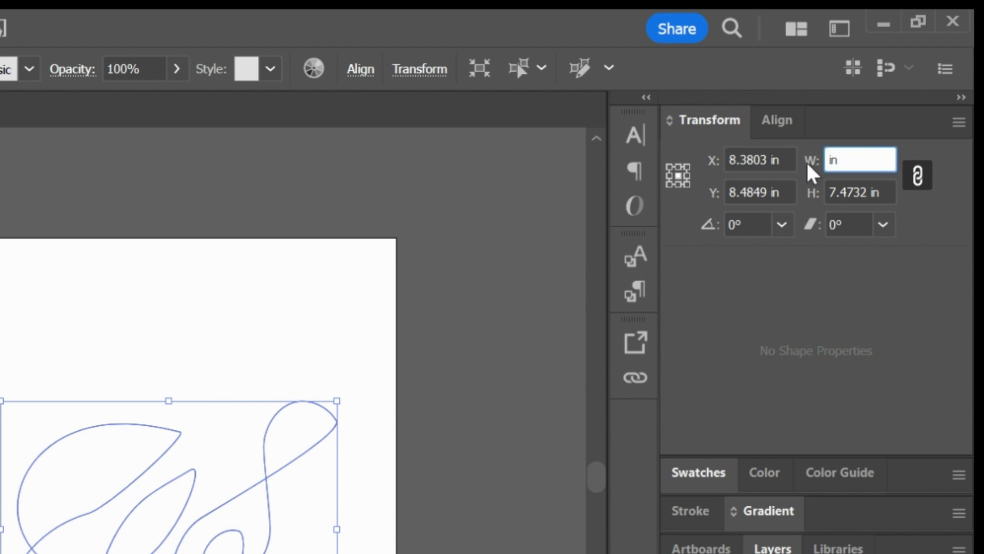
{"action": "type", "text": "5"}
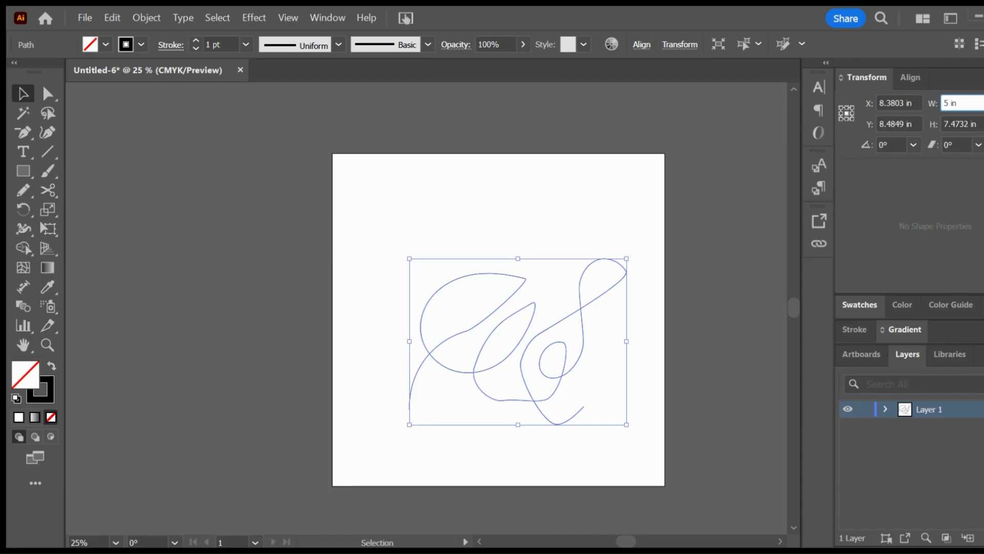
{"action": "key", "text": "Return"}
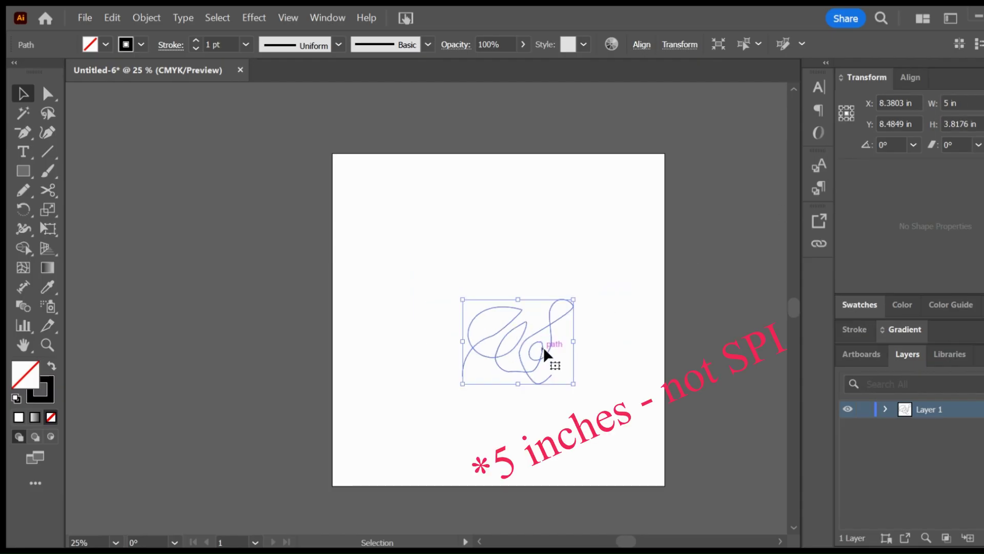
{"action": "left_click_drag", "start_coordinate": [549, 352], "coordinate": [493, 317]}
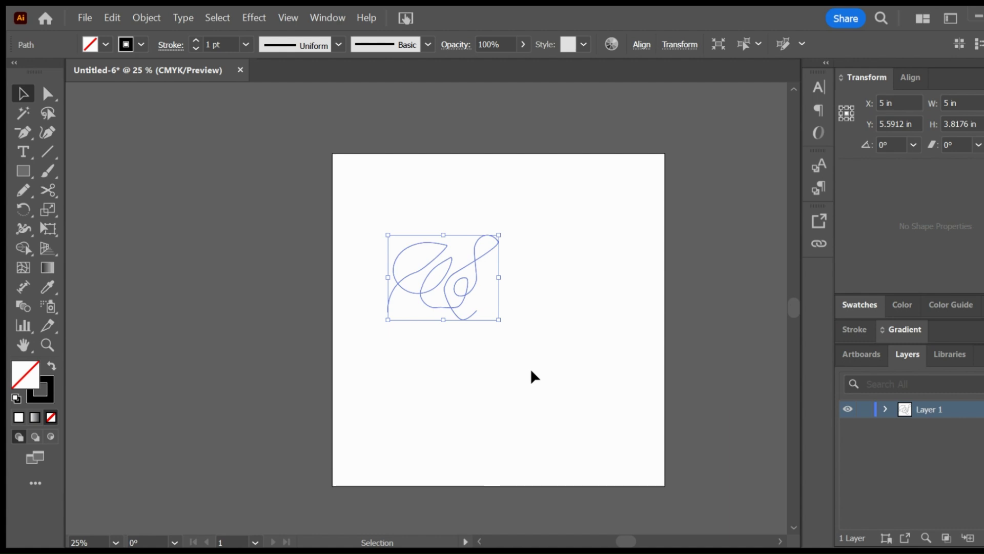
Step: Make a copy of the path offset 5 in horizontally and 0 in vertically
{"action": "left_click", "coordinate": [459, 336]}
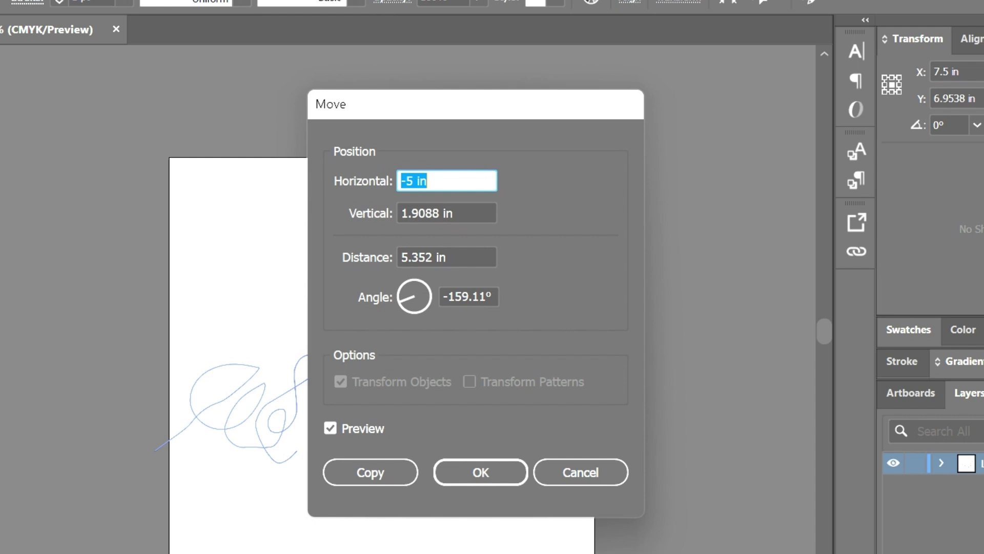
{"action": "type", "text": "5"}
{"action": "key", "text": "Tab"}
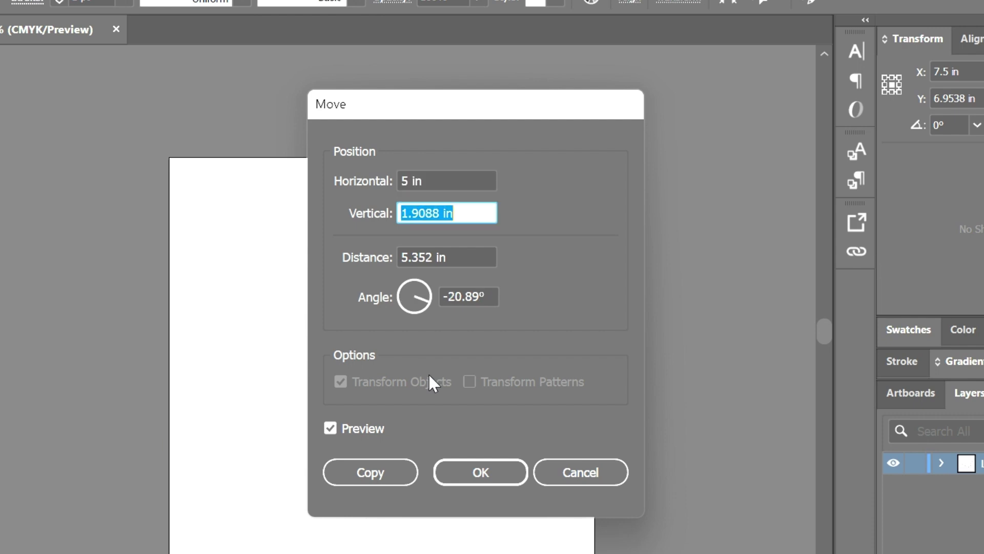
{"action": "type", "text": "0"}
{"action": "key", "text": "Return"}
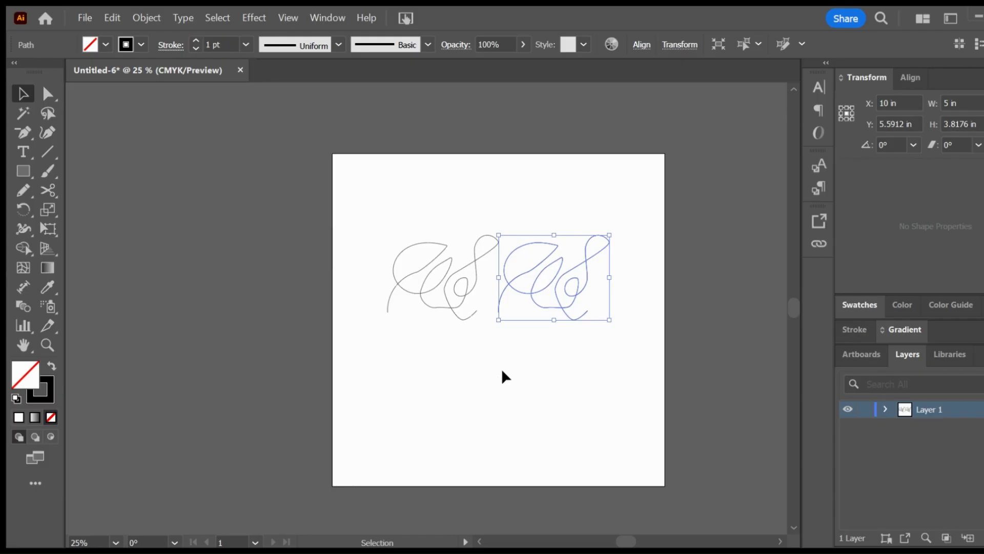
Step: Align the start anchor point of the copied path exactly with the end anchor point of the original path and inspect the junction
{"action": "left_click", "coordinate": [451, 411]}
{"action": "key", "text": "a"}
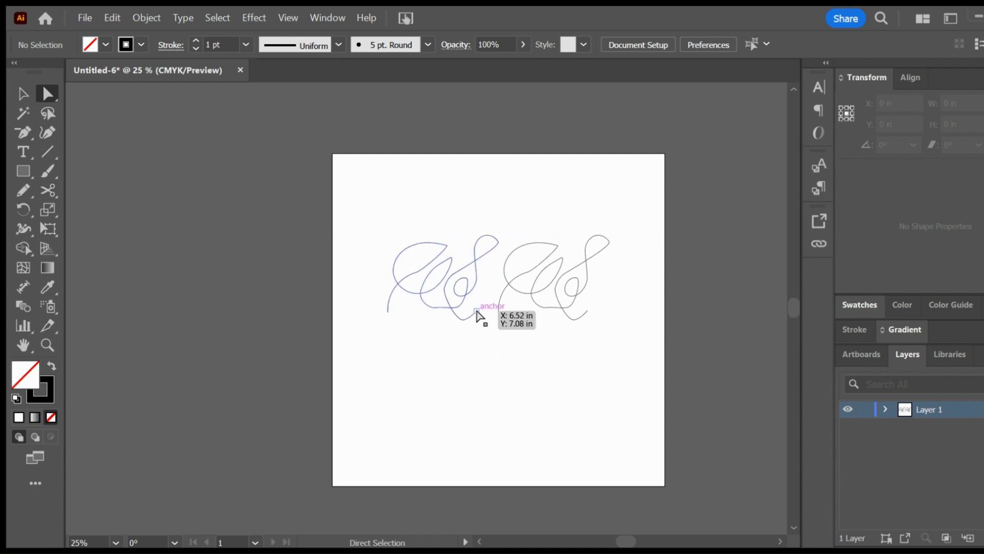
{"action": "left_click", "coordinate": [476, 314]}
{"action": "key", "text": "ctrl+equal"}
{"action": "key", "text": "ctrl+equal"}
{"action": "key", "text": "ctrl+equal"}
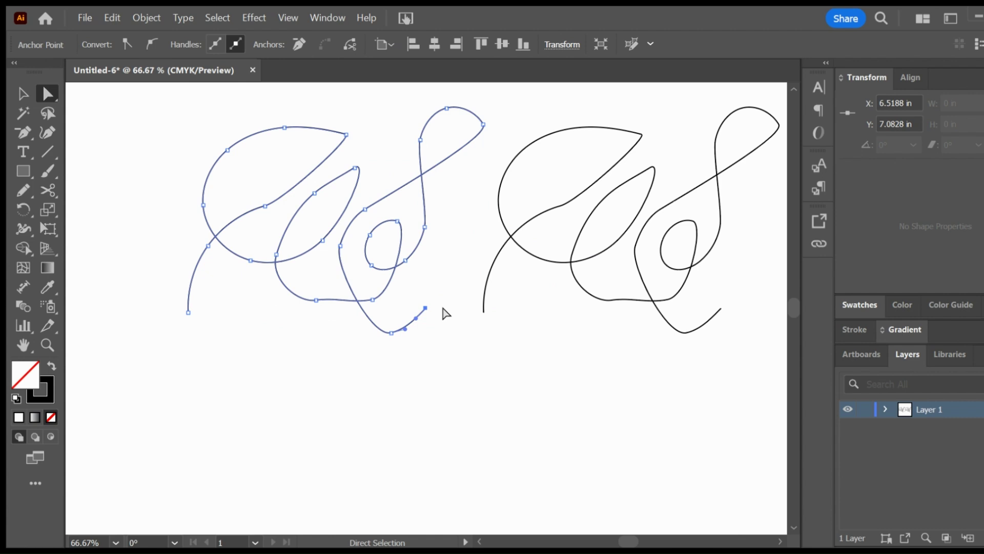
{"action": "left_click", "coordinate": [435, 315]}
{"action": "scroll", "coordinate": [433, 314], "scroll_direction": "right", "scroll_amount": 2}
{"action": "left_click", "coordinate": [428, 311]}
{"action": "mouse_move", "coordinate": [426, 308]}
{"action": "left_mouse_down"}
{"action": "mouse_move", "coordinate": [358, 281]}
{"action": "mouse_move", "coordinate": [367, 305]}
{"action": "mouse_move", "coordinate": [387, 276]}
{"action": "mouse_move", "coordinate": [405, 272]}
{"action": "left_mouse_up"}
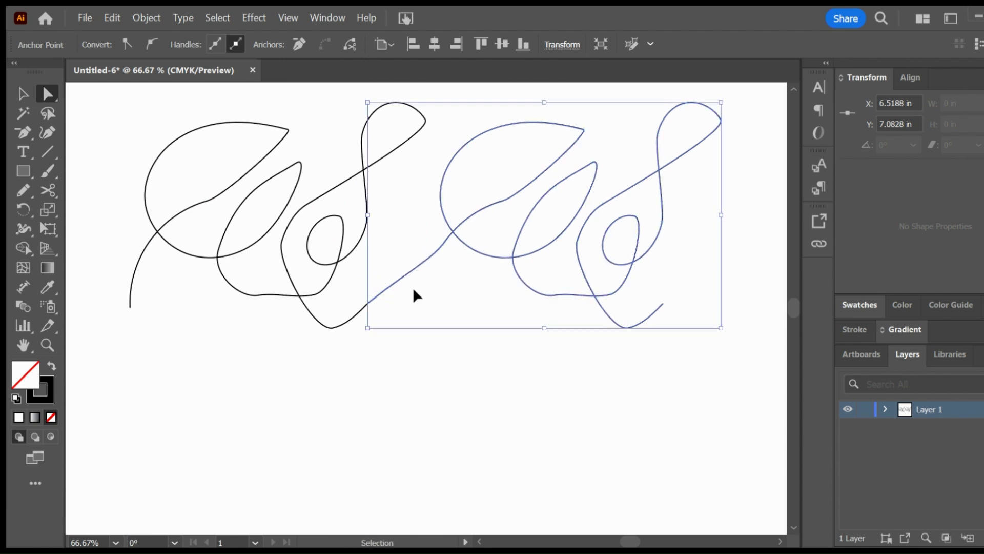
{"action": "scroll", "coordinate": [413, 289], "scroll_direction": "up", "scroll_amount": 10}
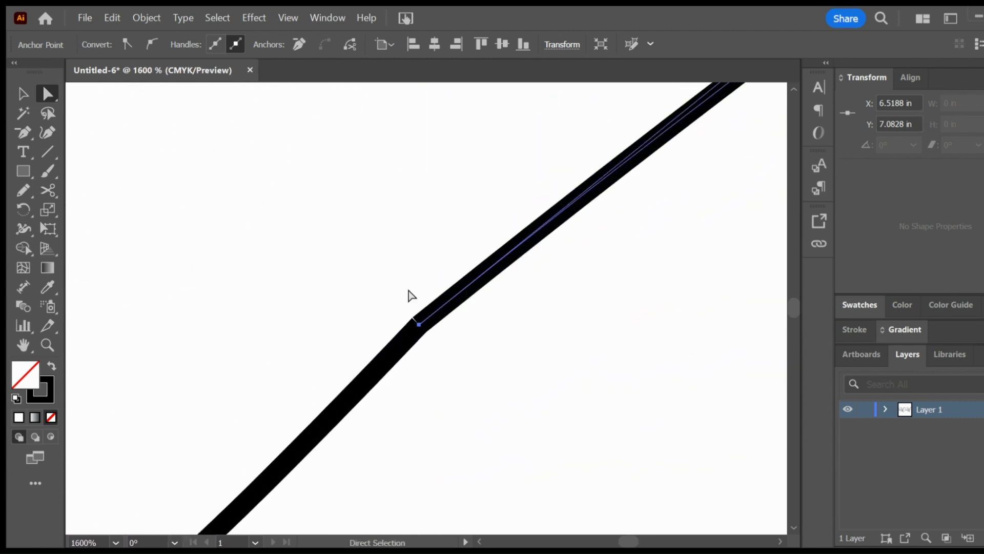
{"action": "key", "text": "ctrl+1"}
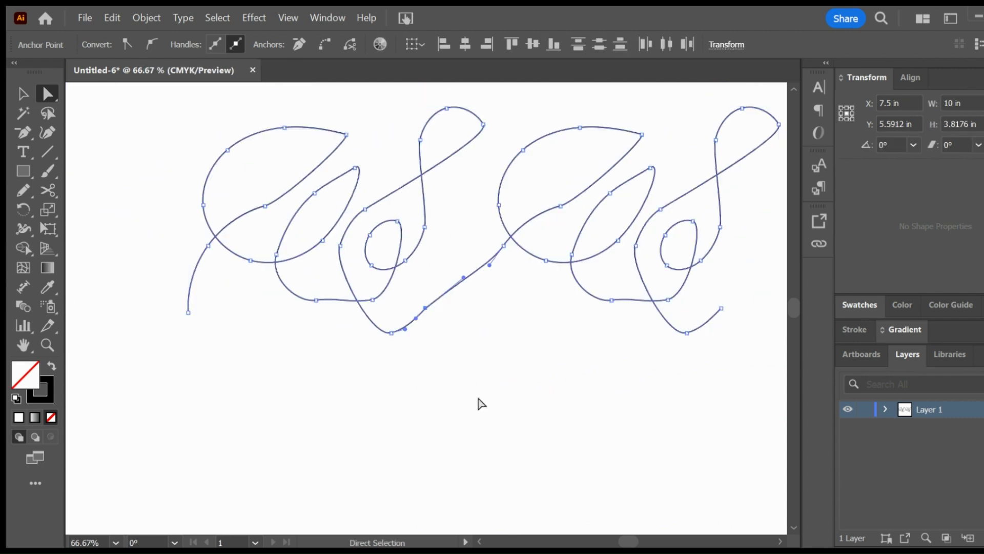
Step: Delete the original path, keeping only the copy with the adjusted start point
{"action": "left_click", "coordinate": [487, 387]}
{"action": "key", "text": "v"}
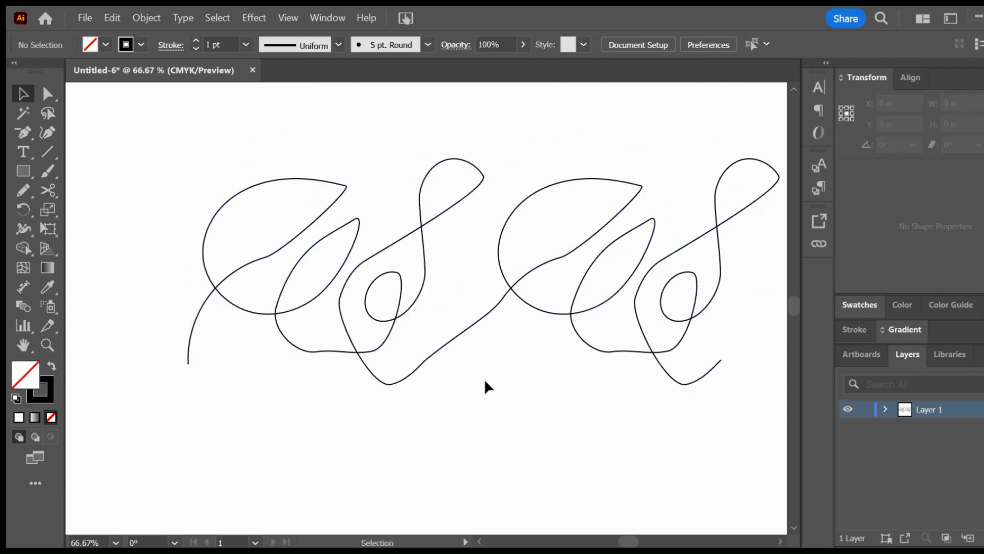
{"action": "left_click", "coordinate": [387, 337]}
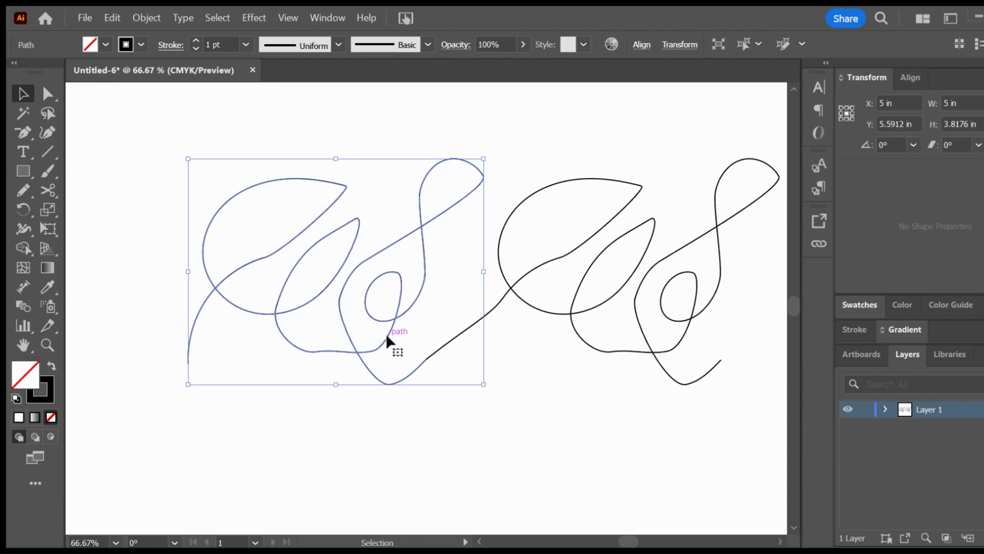
{"action": "key", "text": "Delete"}
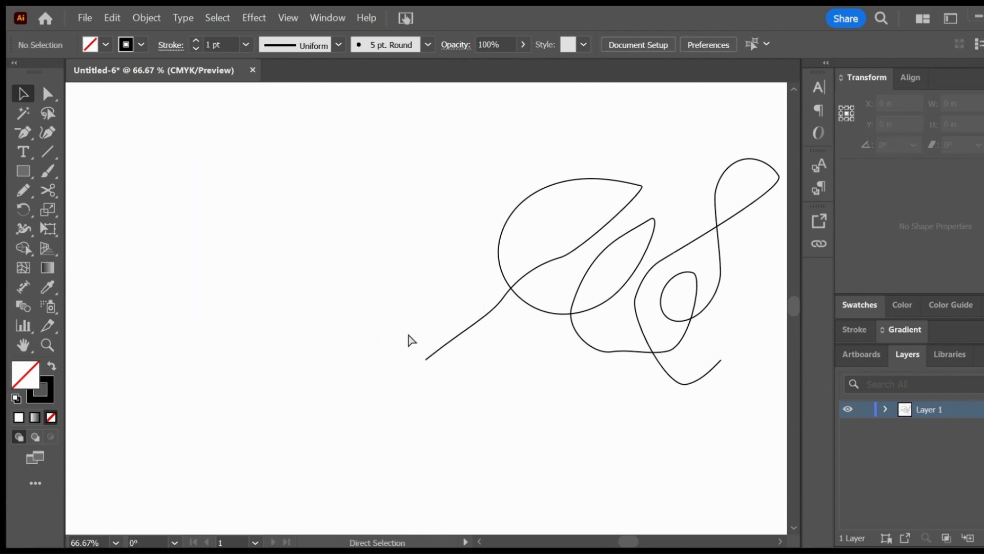
{"action": "key", "text": "ctrl+0"}
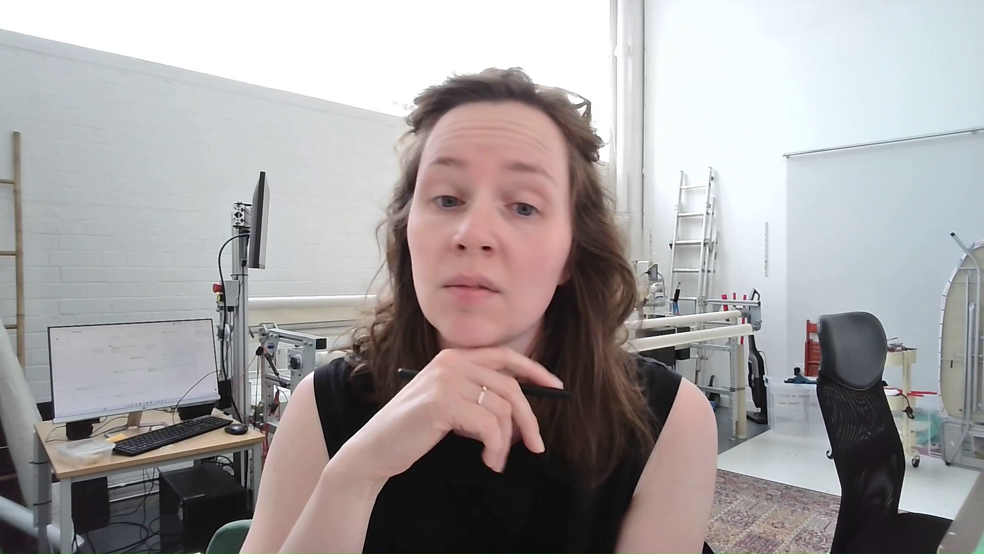